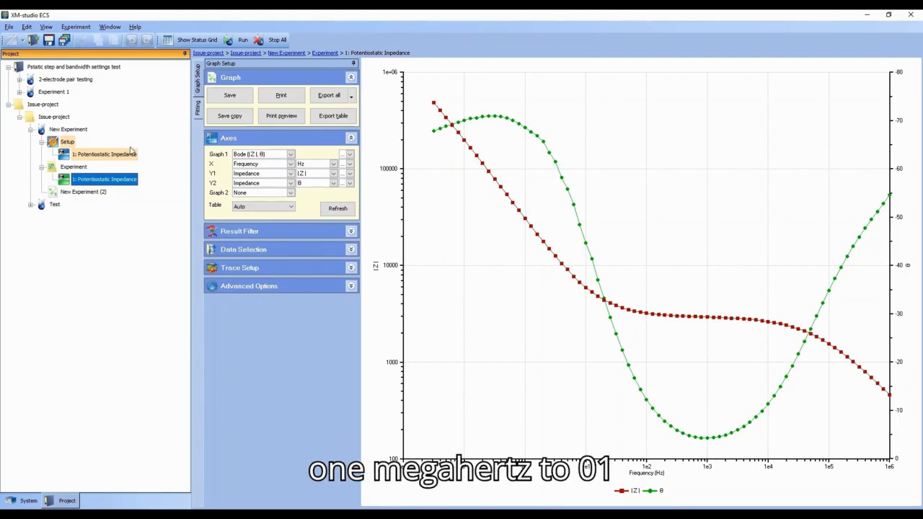
Step: Display the potentiostatic impedance result as a Complex (Z) graph
left_click(110, 155)
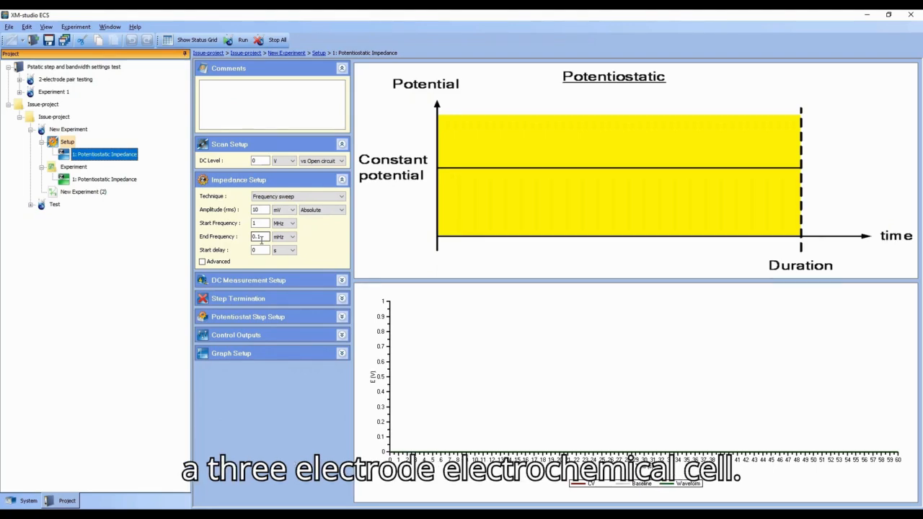
left_click(127, 180)
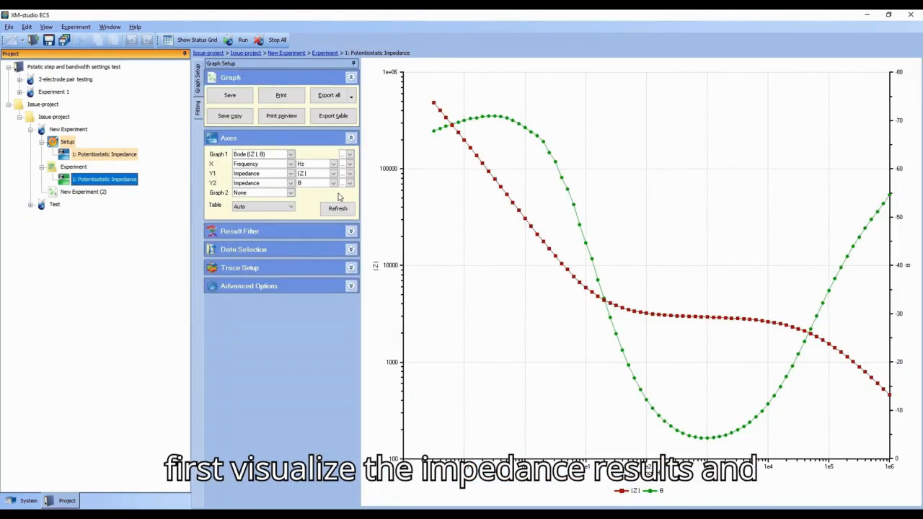
left_click(291, 156)
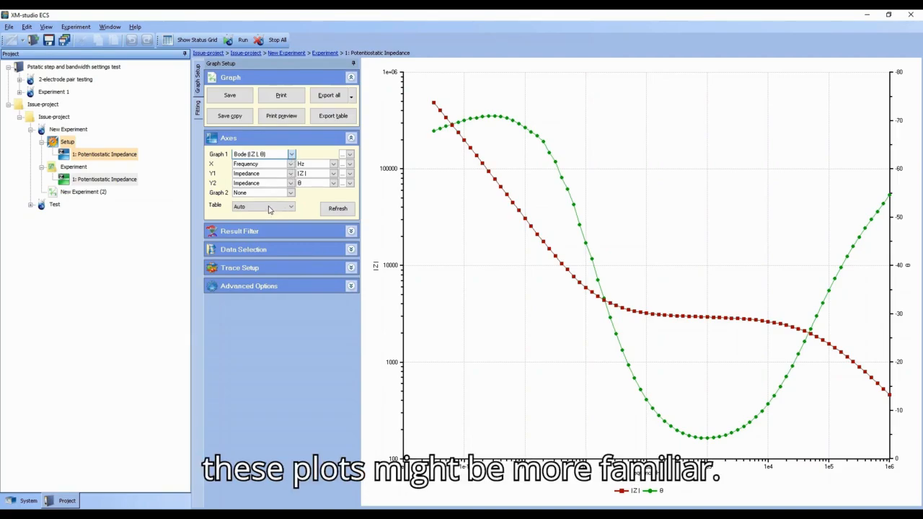
key("Down")
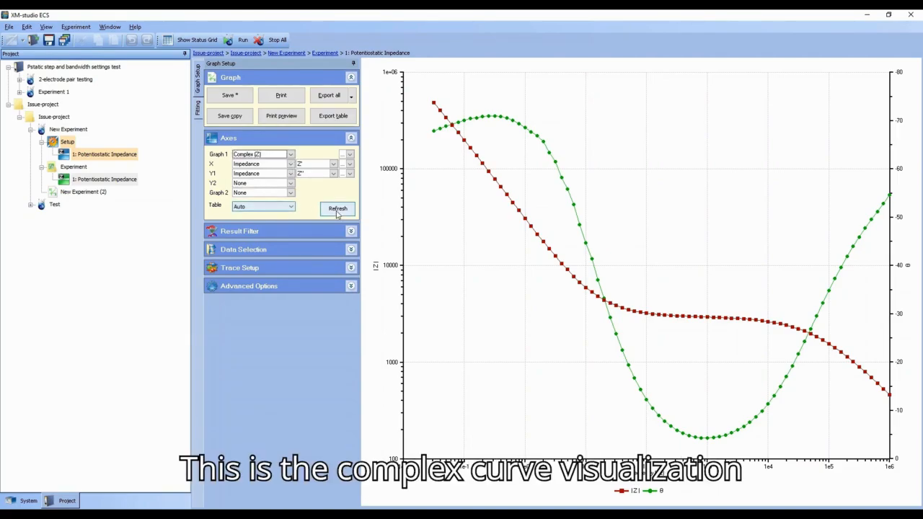
left_click(337, 209)
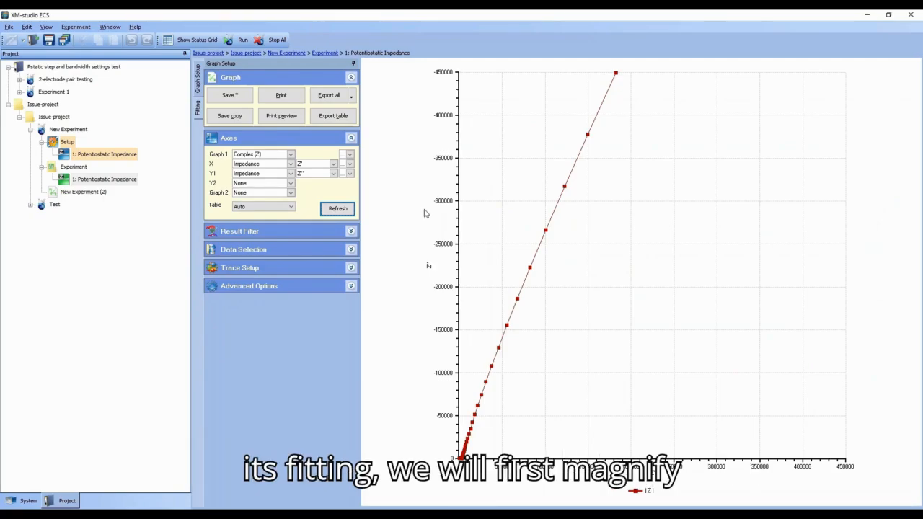
Step: Select Equivalent circuit as the fitting method for the impedance data
left_click_drag(480, 444, 441, 468)
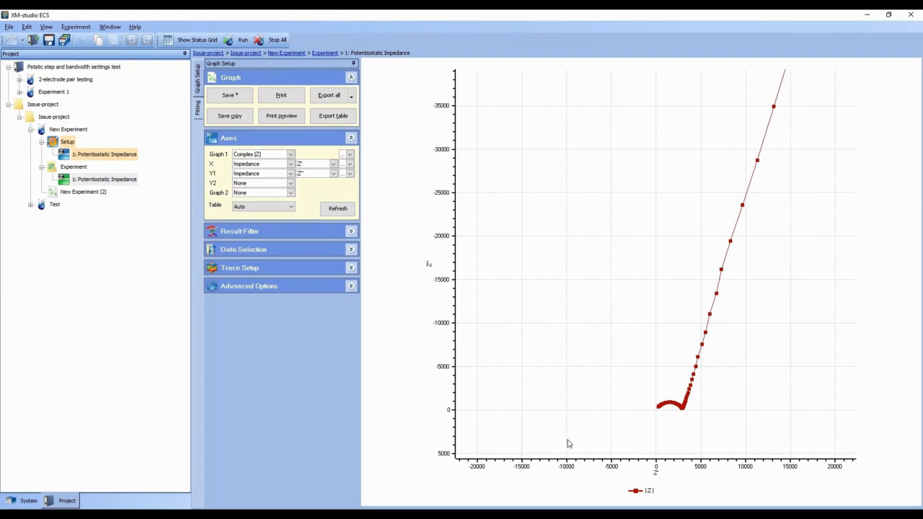
left_click_drag(777, 363, 655, 417)
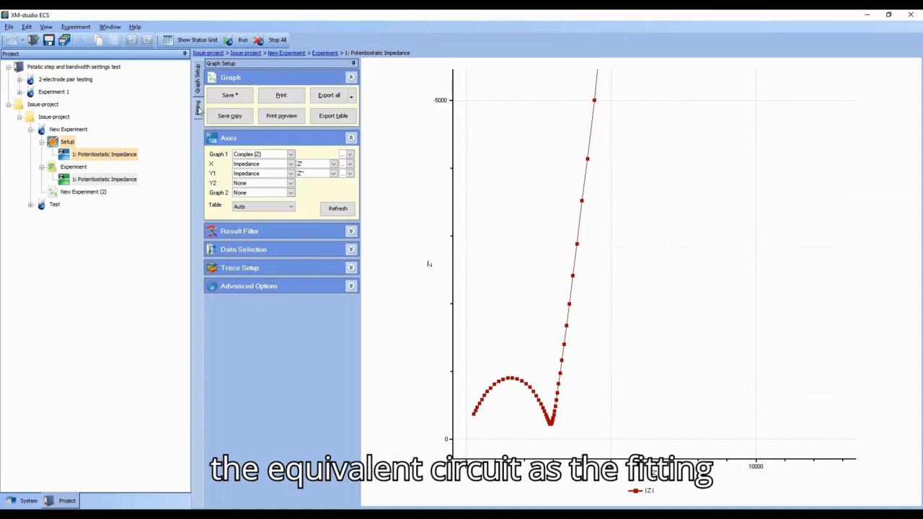
left_click(200, 109)
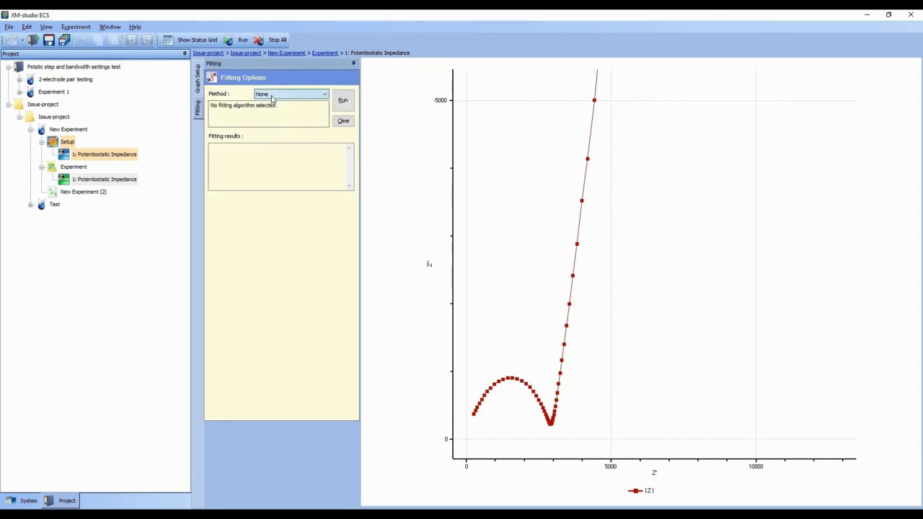
left_click(281, 120)
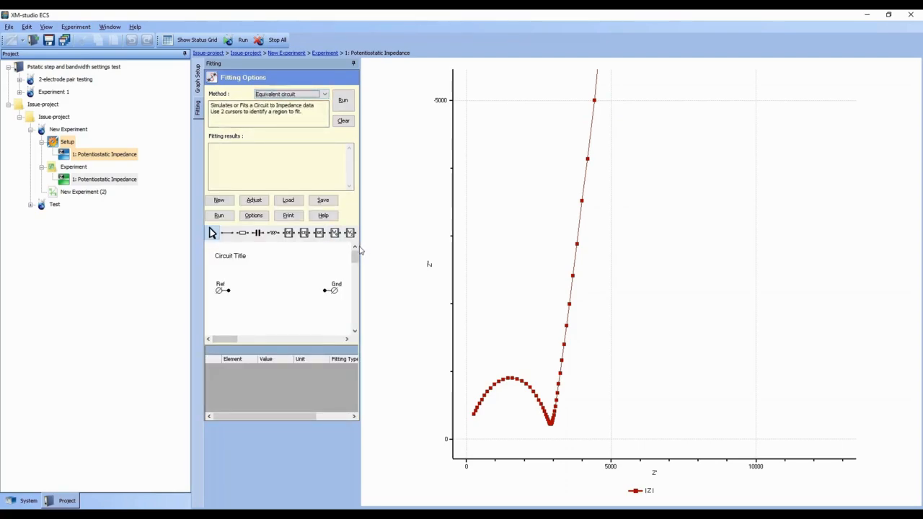
Step: Widen the fitting panel and move the Gnd terminal further right in the circuit area
left_click_drag(360, 249, 415, 249)
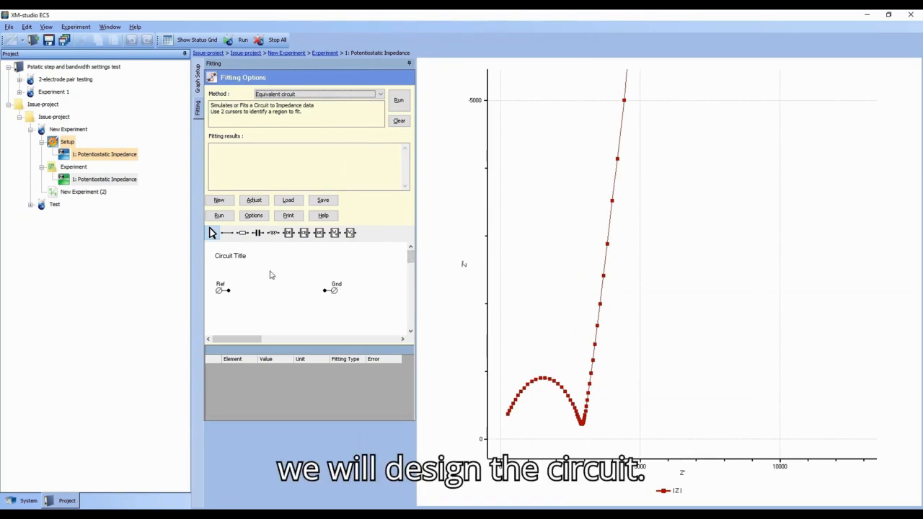
left_click_drag(334, 287, 387, 293)
left_click(334, 291)
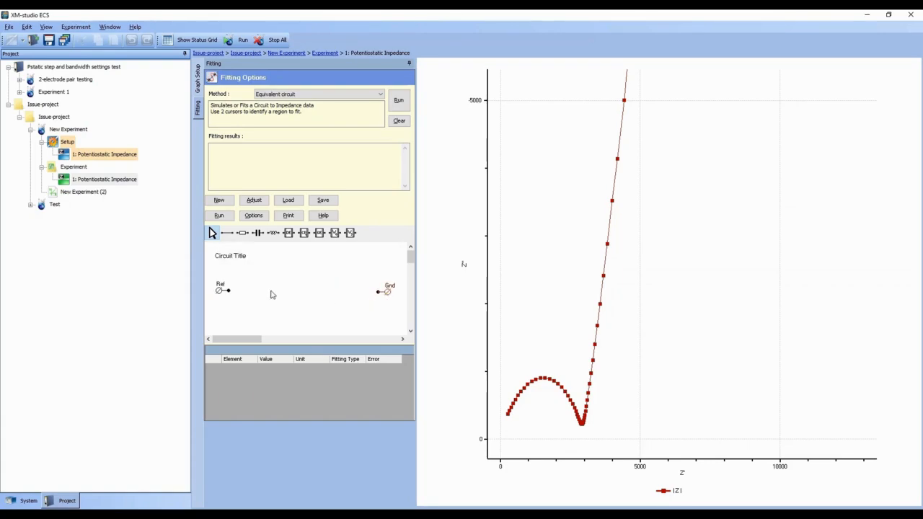
Step: Place two resistors and a constant phase element in the circuit editor
left_click(244, 235)
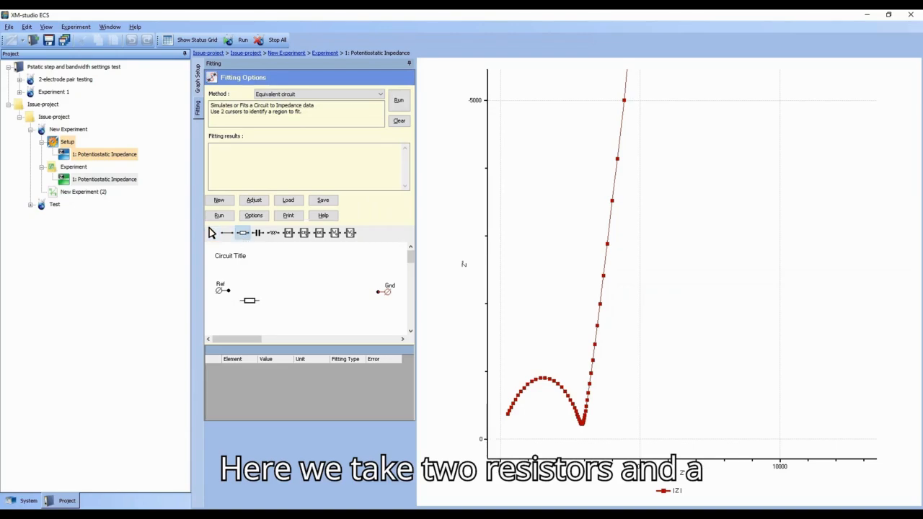
left_click(245, 290)
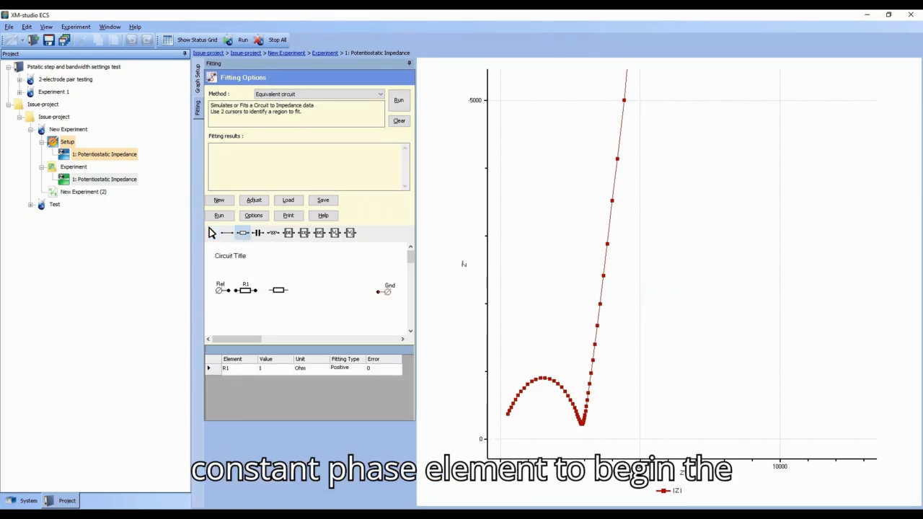
left_click(278, 290)
left_click(307, 236)
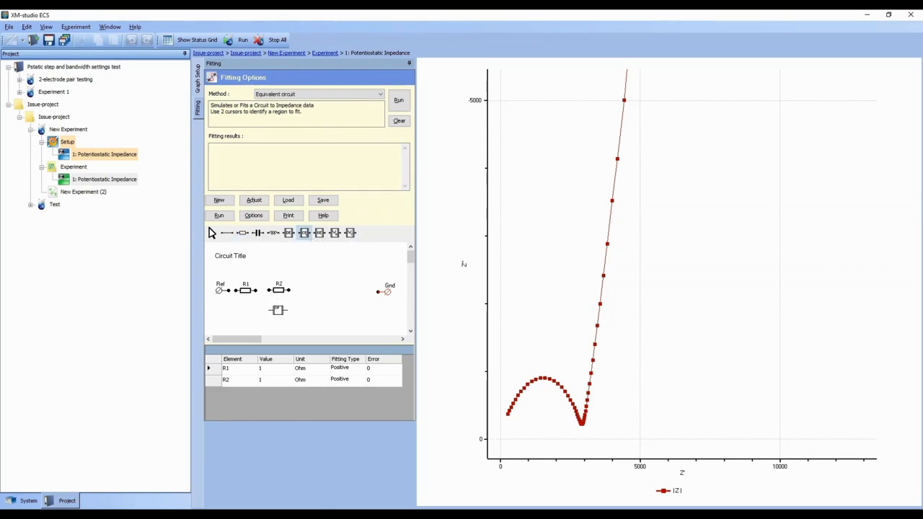
left_click(278, 311)
Step: Wire R1 and R2 in series from Ref to Gnd, with CPE1 connected in parallel across R2
left_click(214, 236)
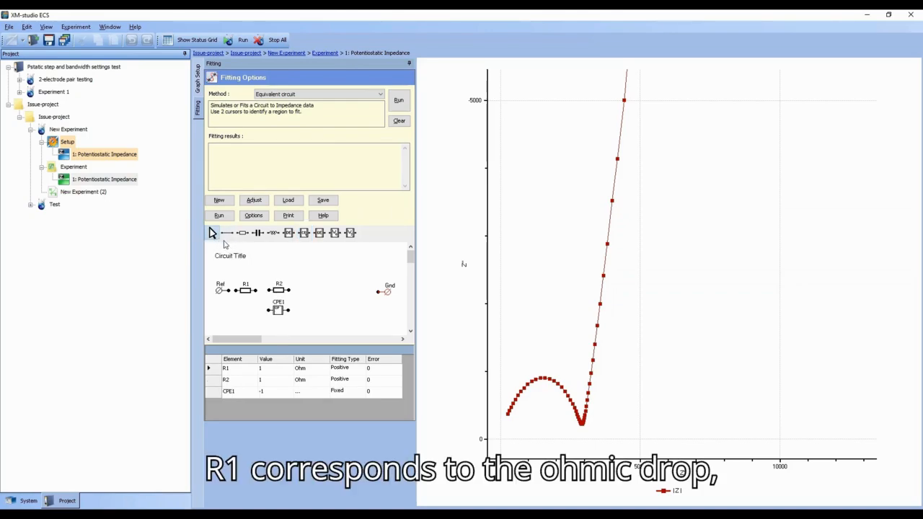
left_click(227, 235)
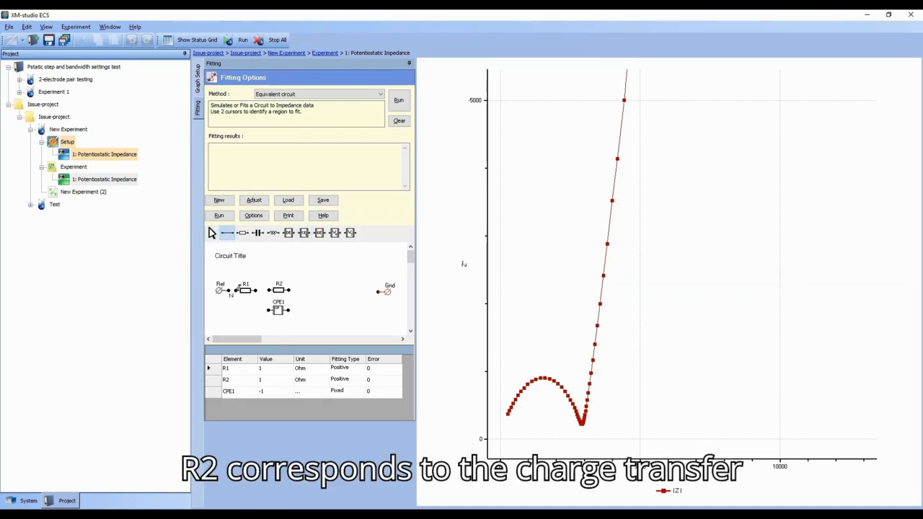
left_click_drag(229, 291, 375, 290)
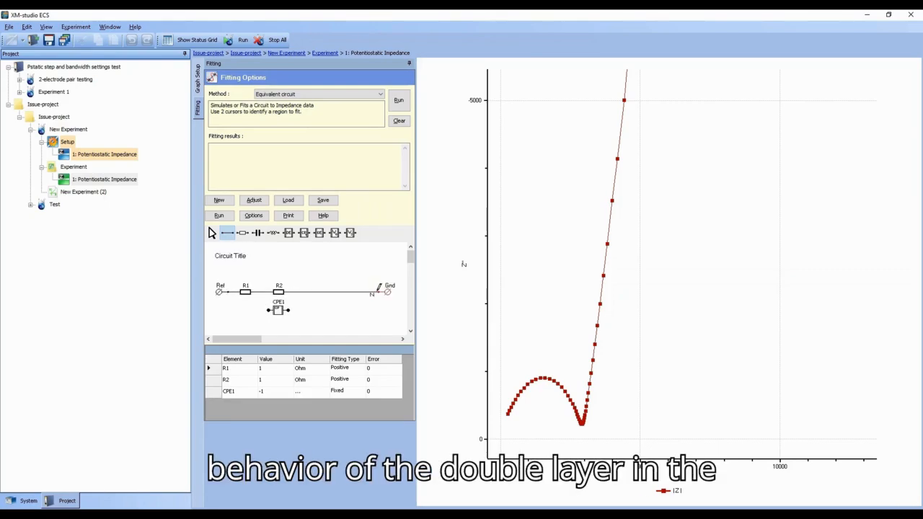
left_click_drag(268, 310, 263, 291)
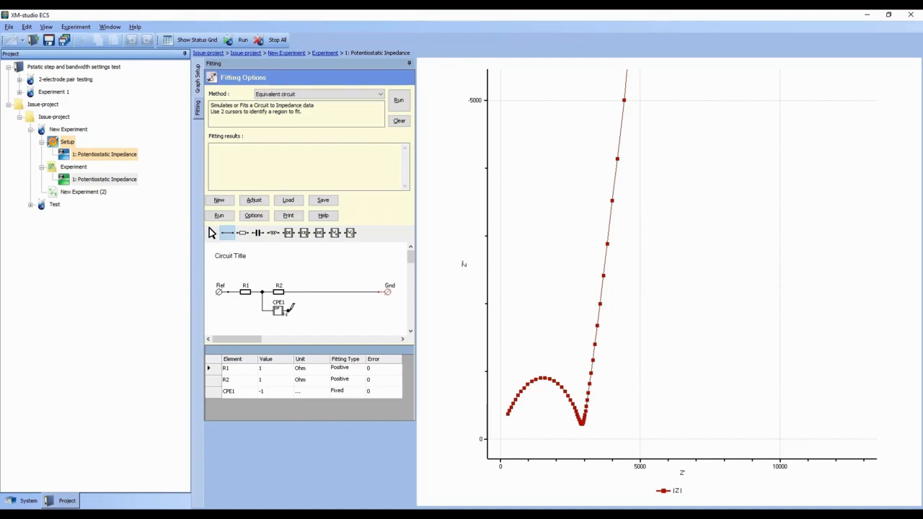
left_click_drag(288, 311, 292, 291)
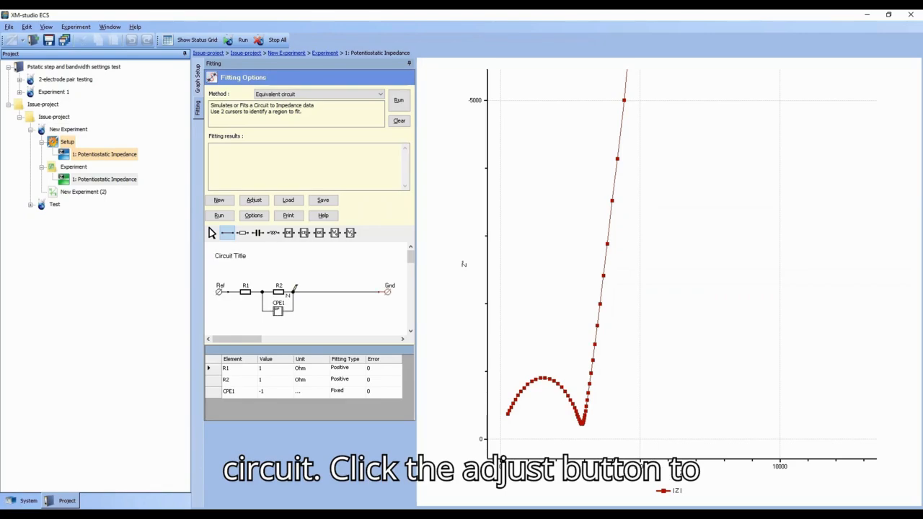
Step: Adjust the circuit layout
left_click(255, 202)
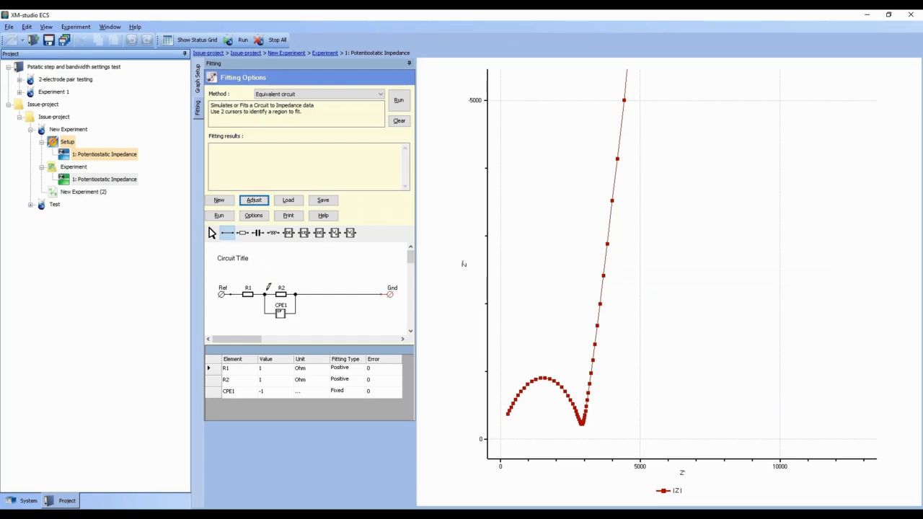
left_click(212, 233)
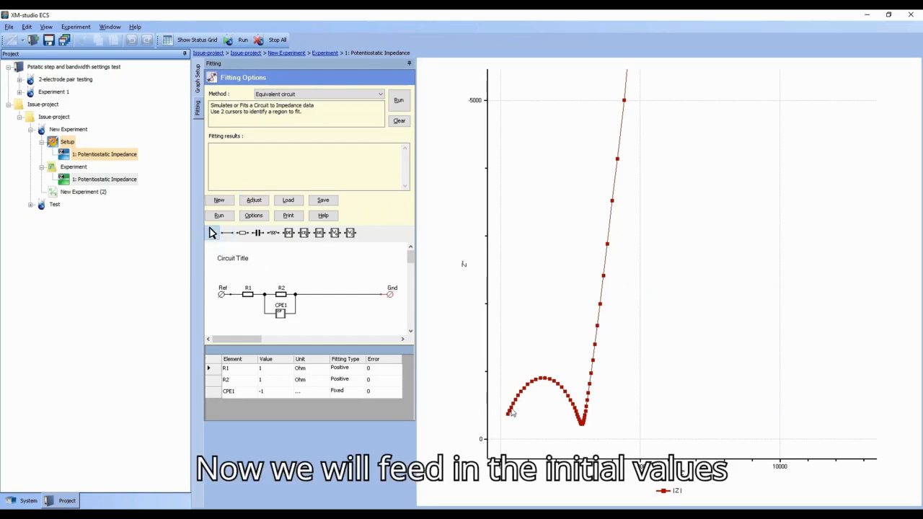
mouse_move(510, 420)
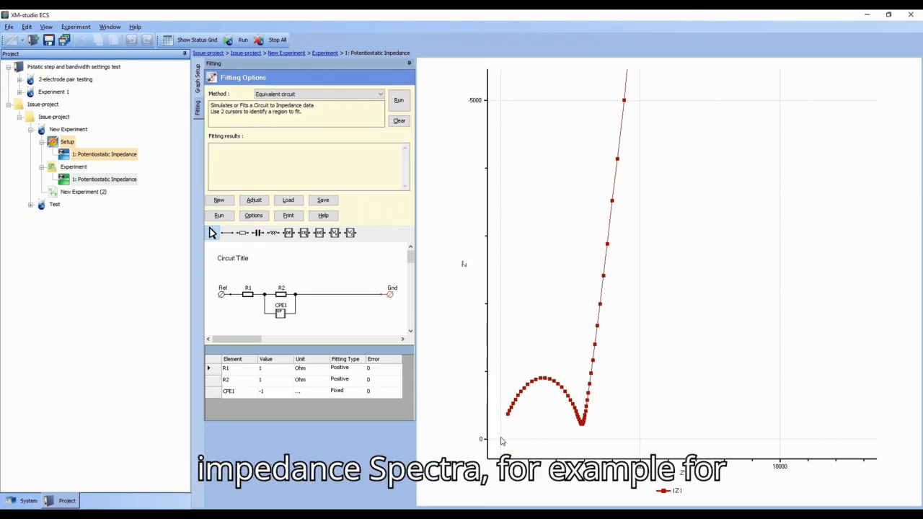
Step: Set R1's initial value to 100 Ohm
left_click(267, 370)
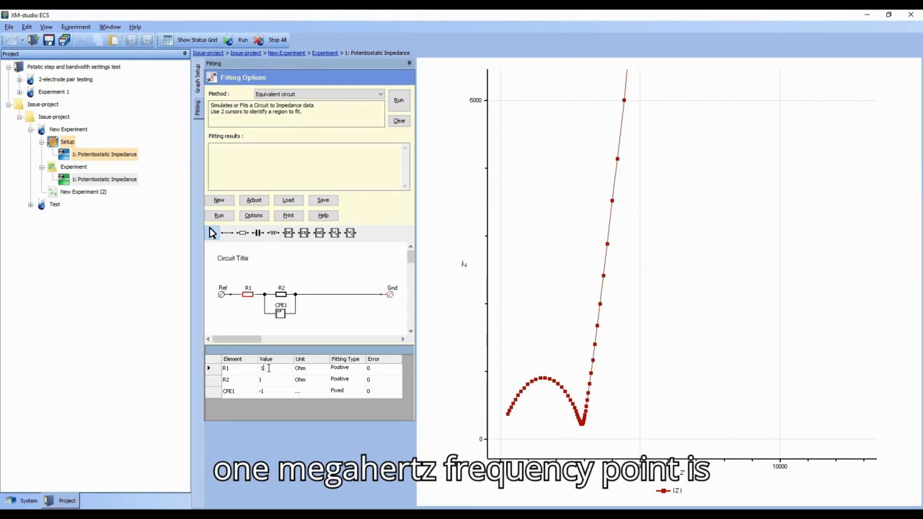
type("100")
key("Return")
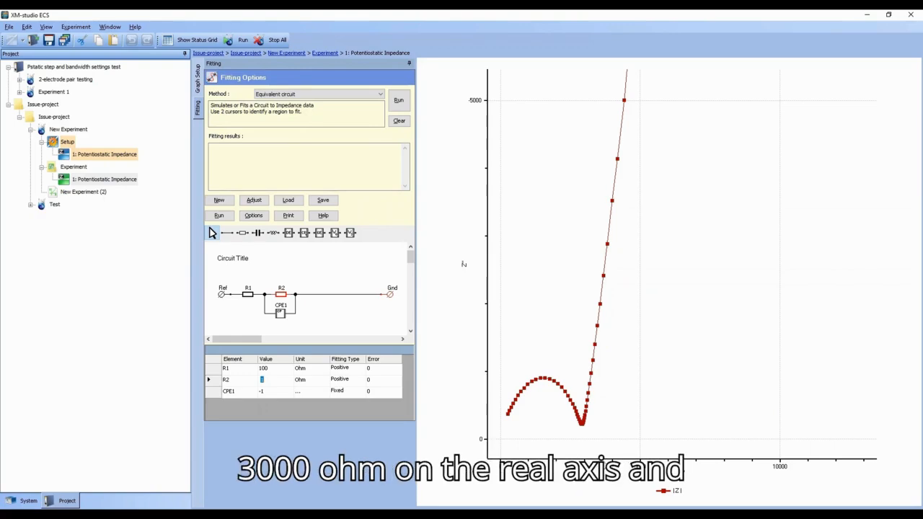
Step: Set R2's initial value to 3000 Ohm
left_click(263, 379)
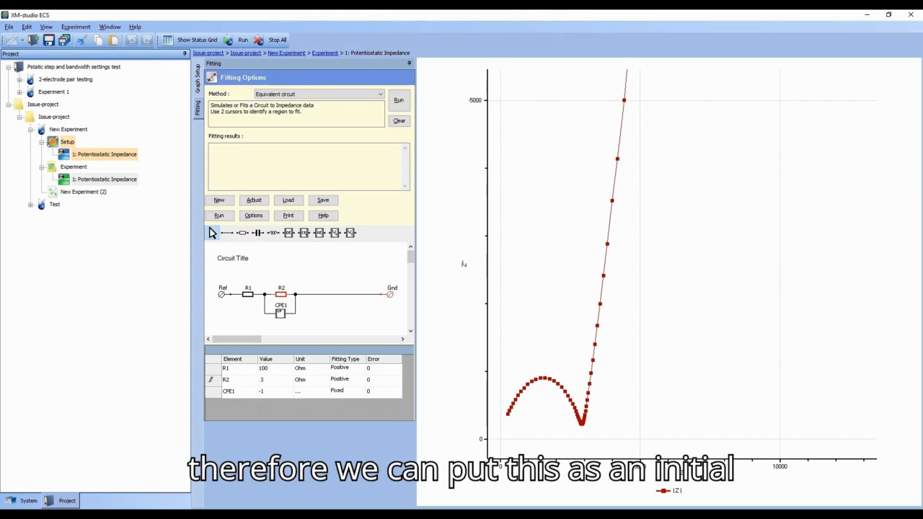
type("3000")
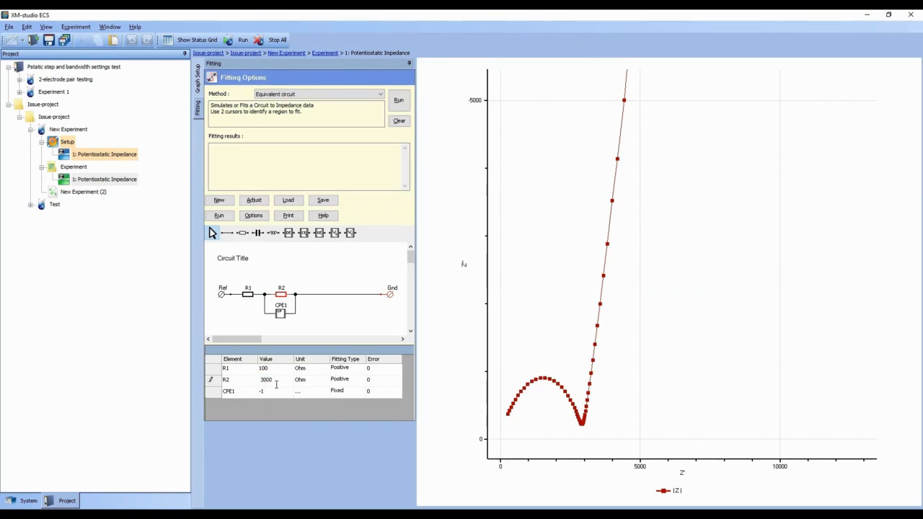
key("Return")
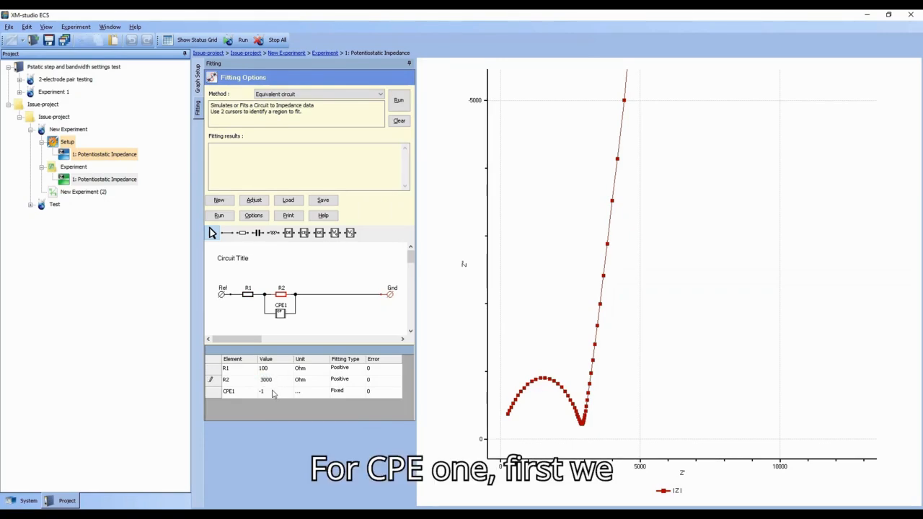
Step: Set CPE1's fitting type to Positive
left_click(340, 392)
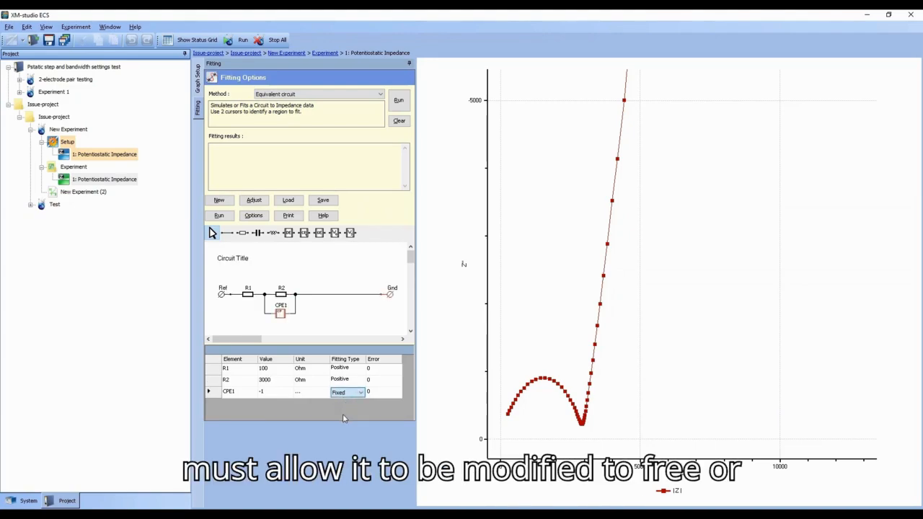
left_click(344, 418)
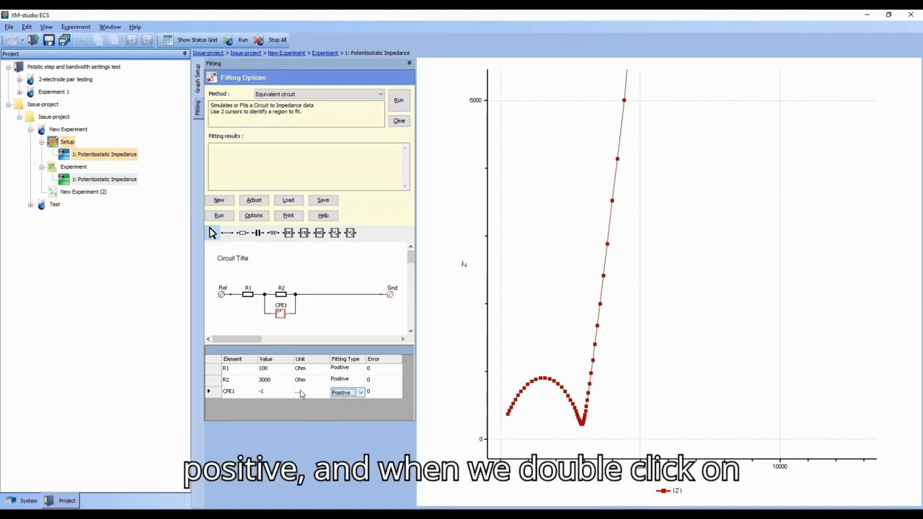
double_click(303, 394)
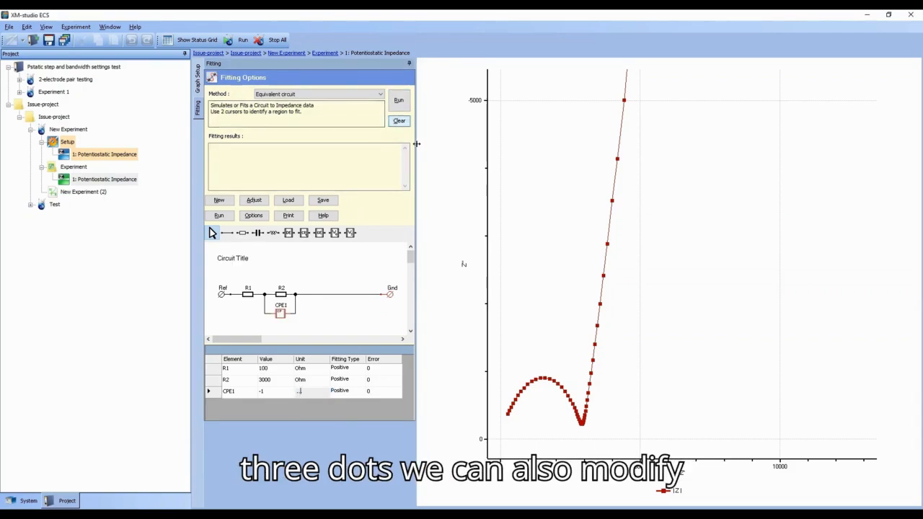
Step: Mark the semicircle from its first point to its minimum with cursors A and B, and run the fit
left_click(507, 418)
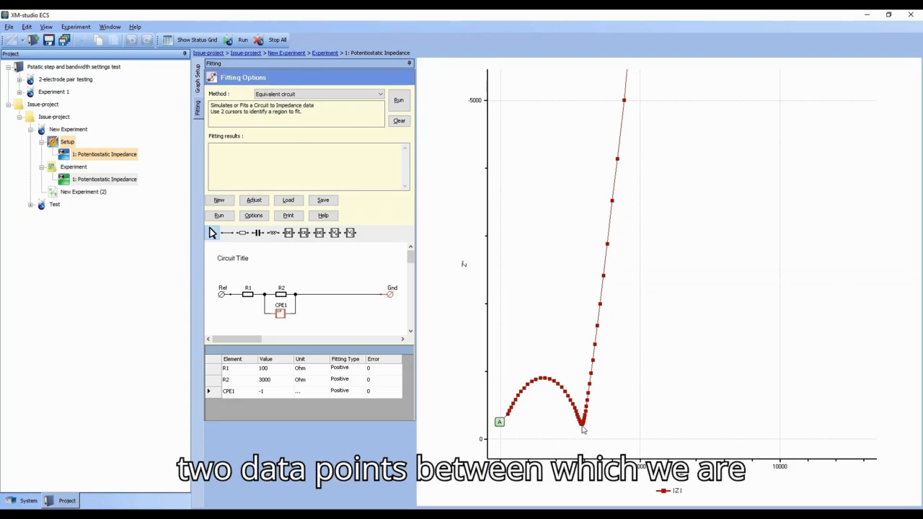
mouse_move(583, 430)
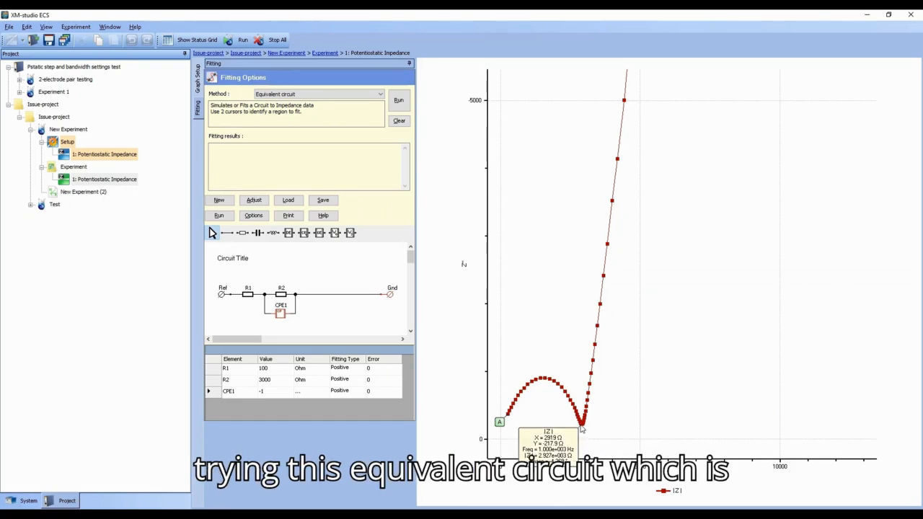
left_click(583, 430)
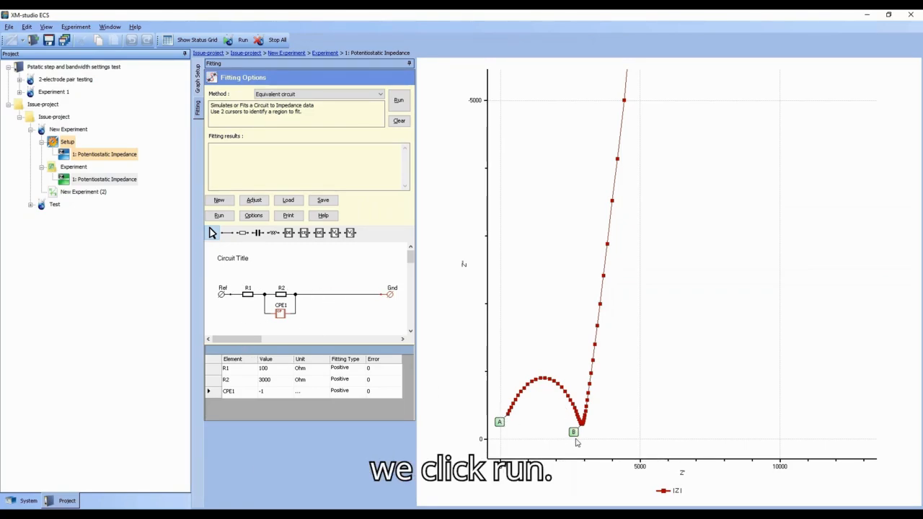
left_click(399, 100)
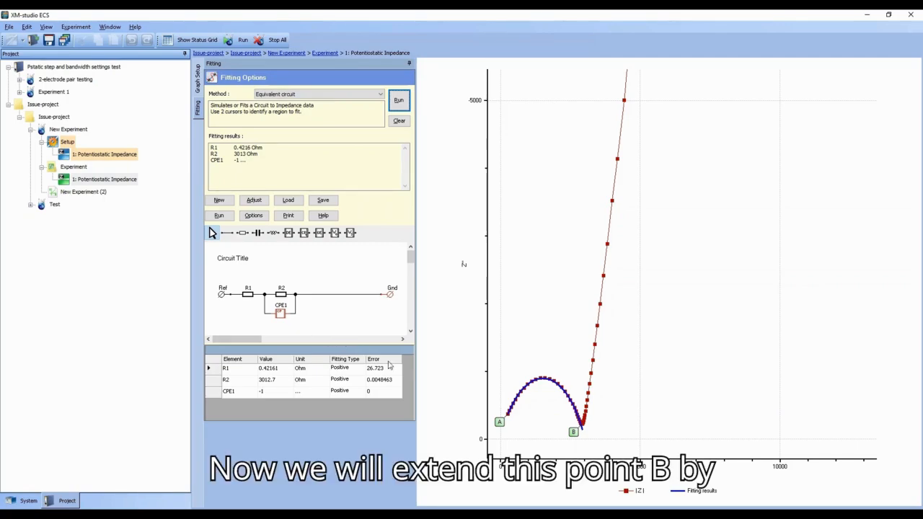
Step: Delete cursor B from the graph
left_click(576, 436)
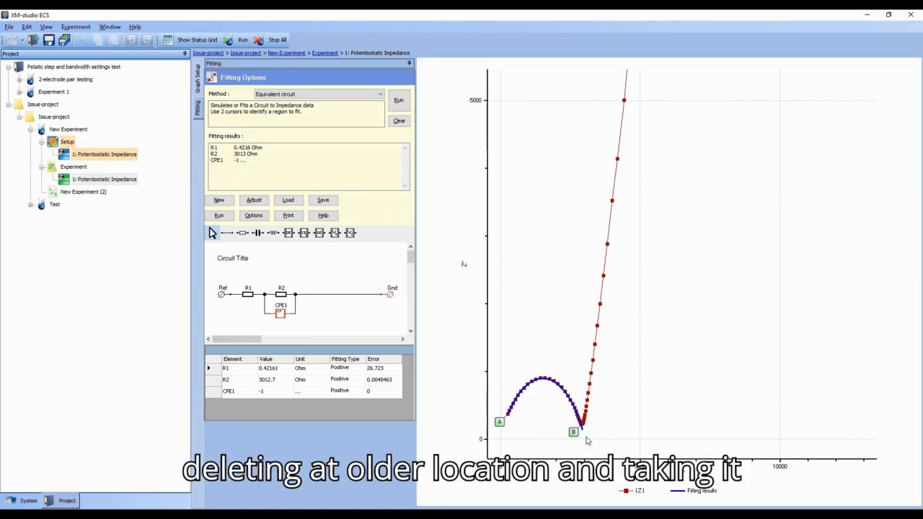
key("Delete")
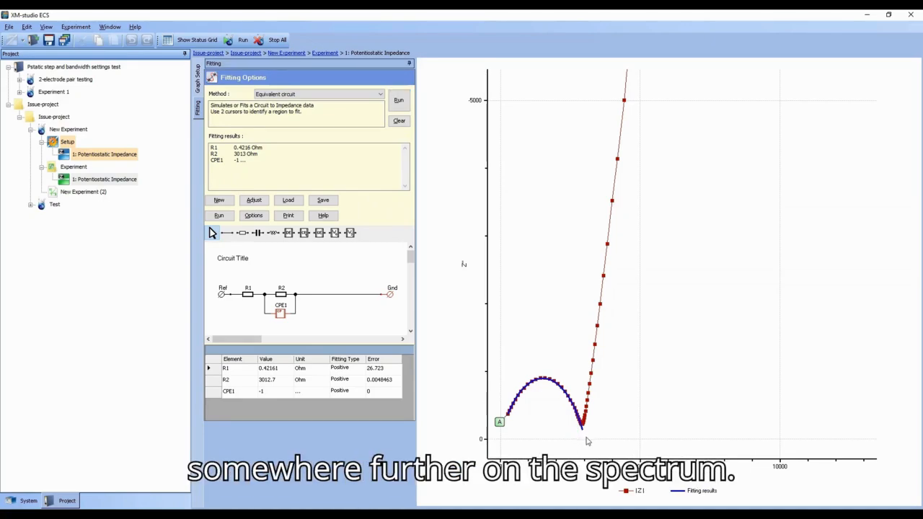
Step: Place cursor B on the rising low-frequency tail and delete the wire linking the circuit to Gnd
left_click(604, 278)
key("Delete")
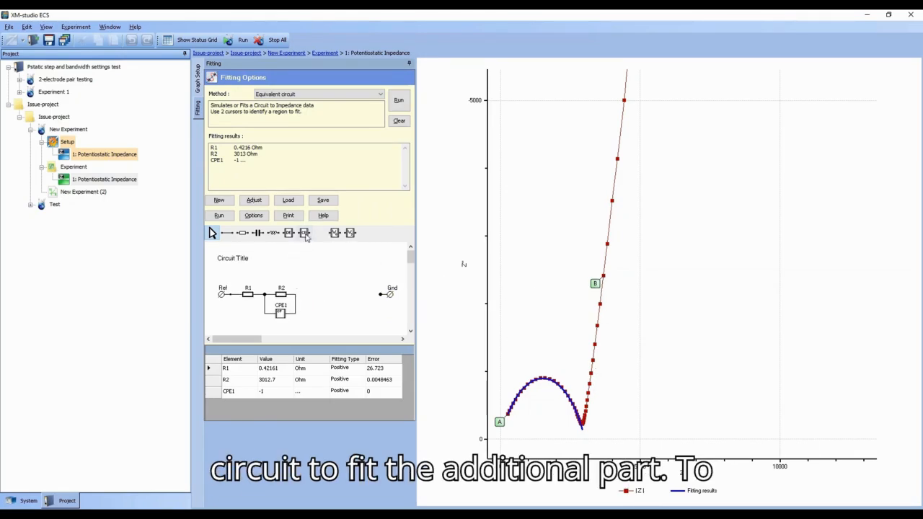
Step: Add a resistor R3 and a constant phase element CPE2 to the circuit diagram
left_click(243, 233)
left_click(317, 294)
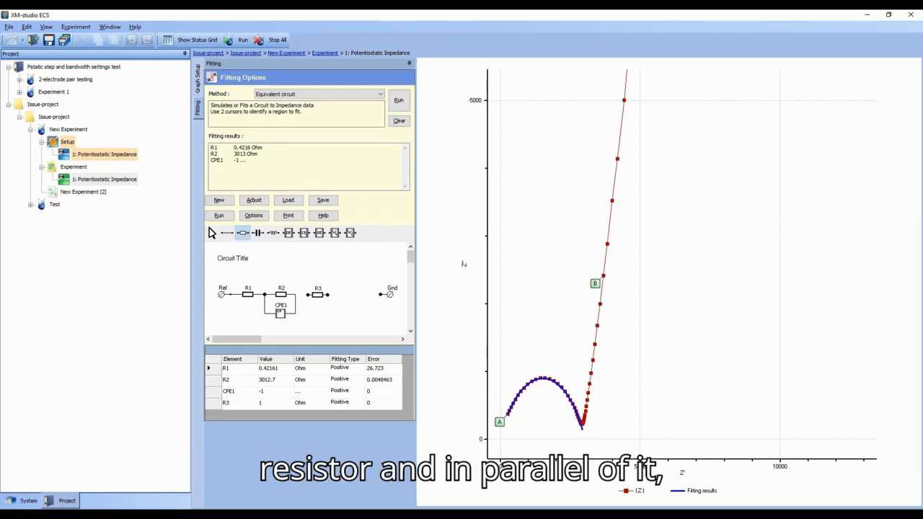
left_click(305, 232)
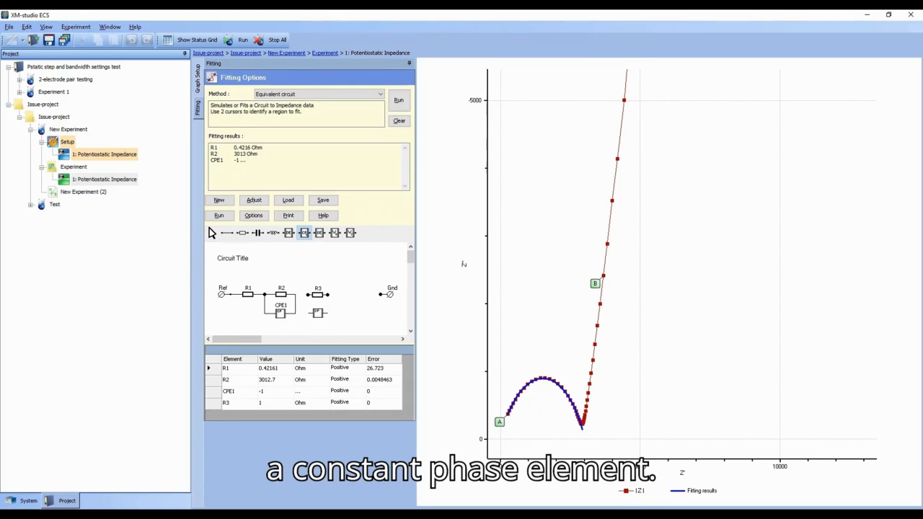
left_click(318, 311)
Step: Wire R3 in parallel with CPE2, in series between the R2–CPE1 block and Gnd
left_click(212, 233)
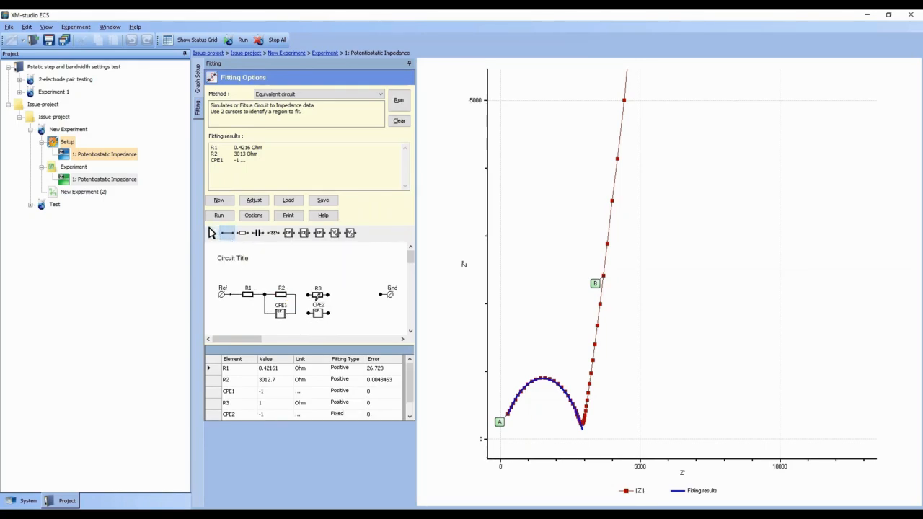
left_click_drag(308, 294, 295, 295)
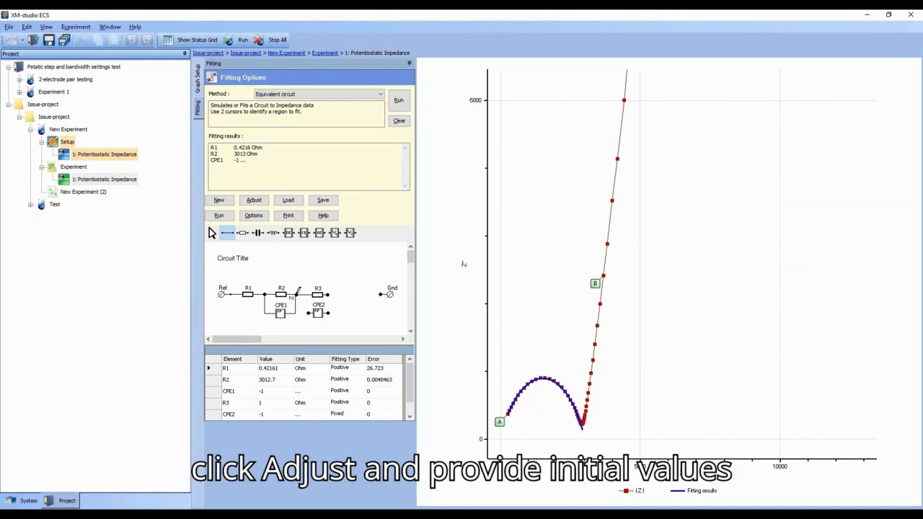
left_click_drag(327, 294, 382, 294)
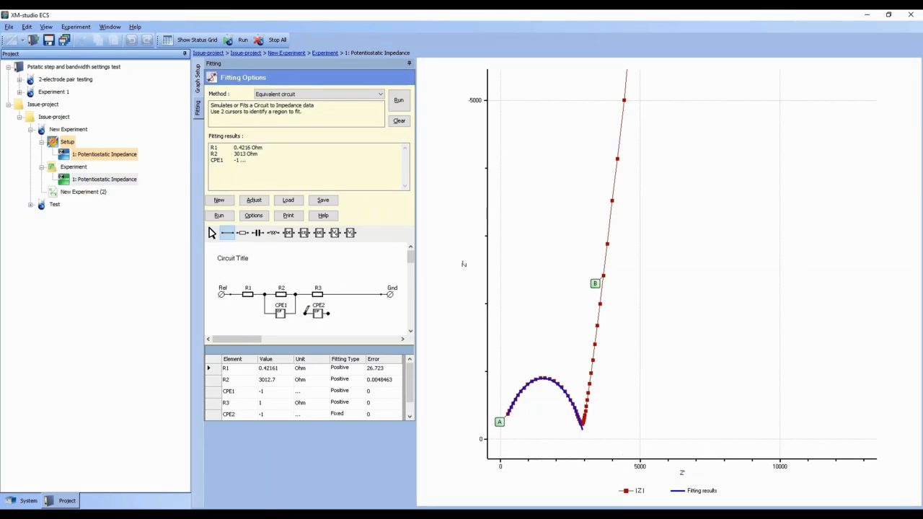
mouse_move(304, 313)
left_mouse_down()
mouse_move(305, 294)
mouse_move(330, 314)
mouse_move(335, 295)
left_mouse_up()
Step: Open the Adjust table and set R3's initial value to 200000 Ohm
left_click(254, 200)
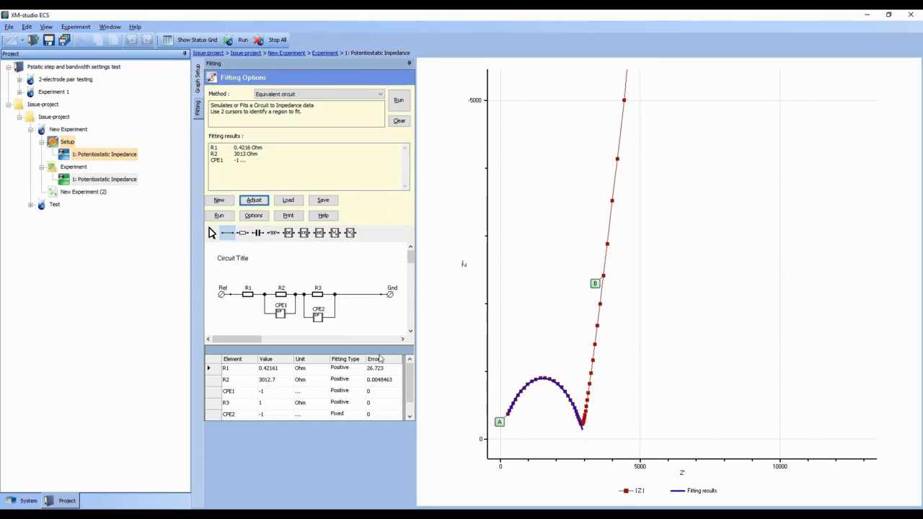
left_click_drag(411, 378, 404, 399)
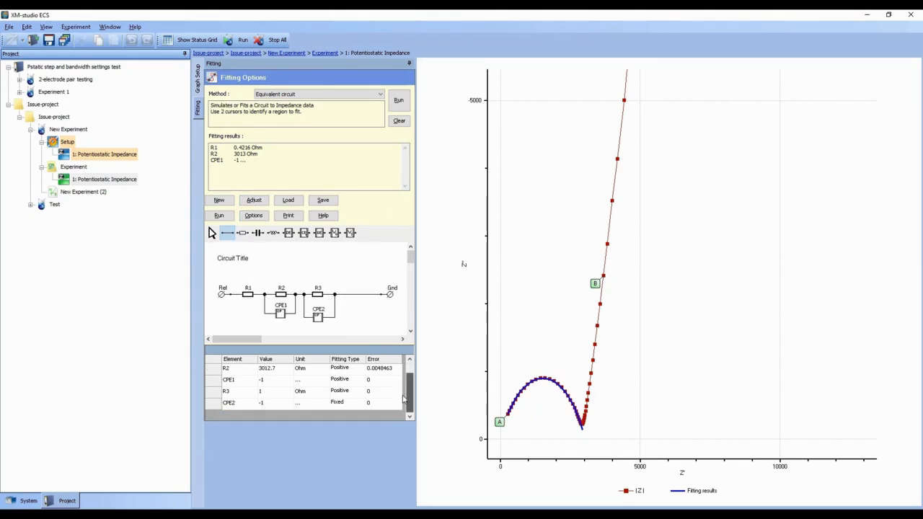
double_click(265, 392)
type("200000")
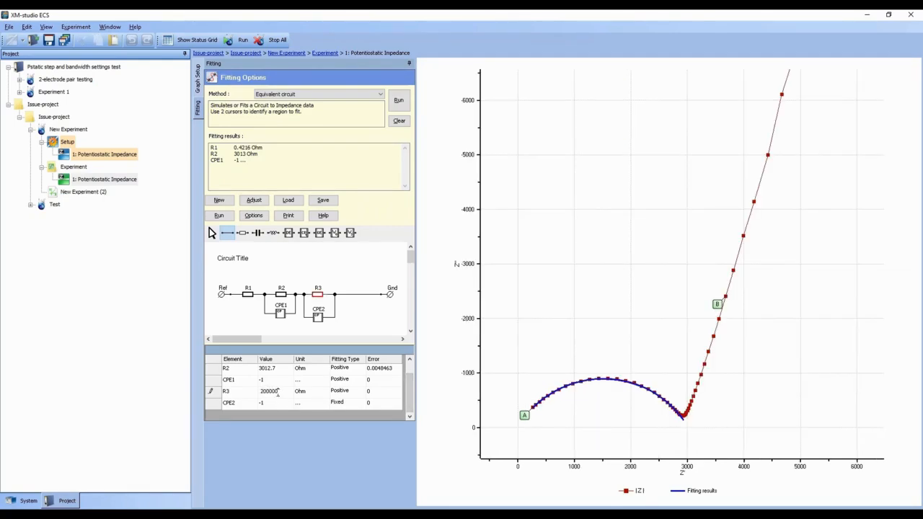
Step: Set CPE2's fitting type to Positive and run the fit
left_click(339, 406)
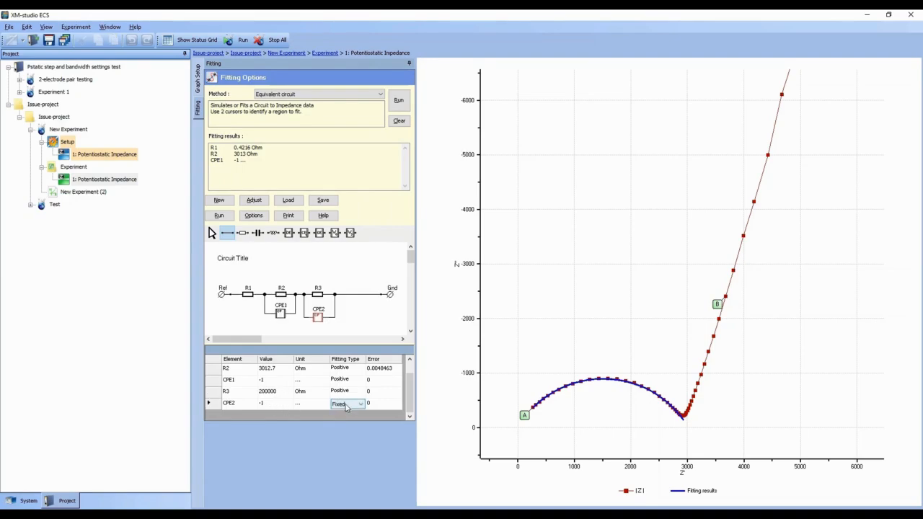
left_click(299, 404)
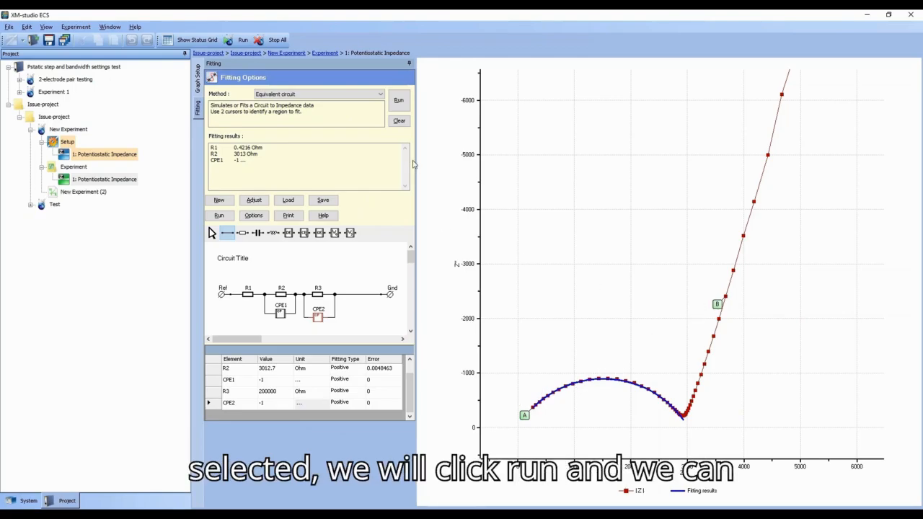
left_click(399, 101)
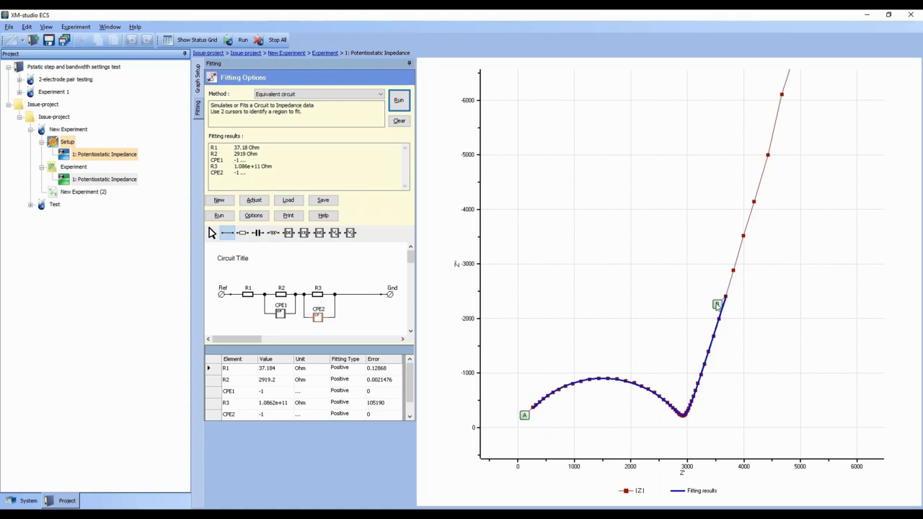
Step: Move cursor B further up the low-frequency tail and rerun the fit
left_click(729, 310)
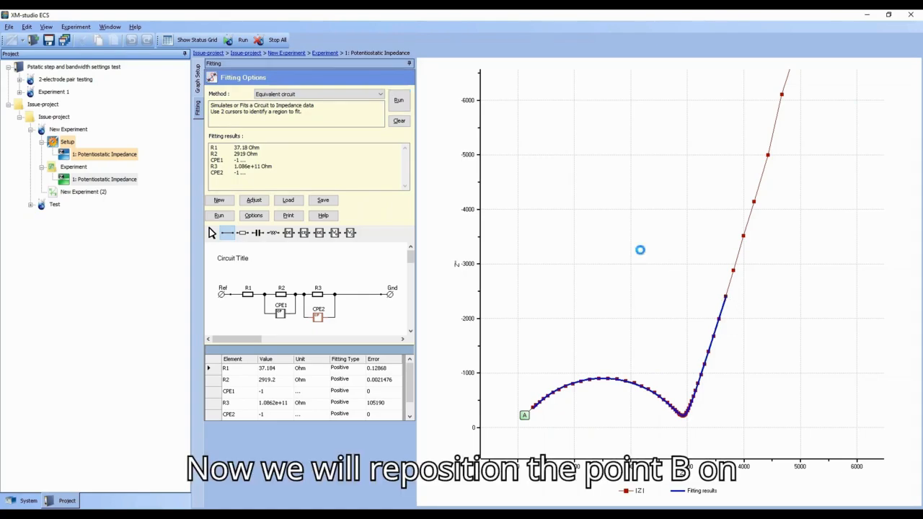
double_click(641, 252)
left_click_drag(544, 369, 467, 470)
left_click(610, 392)
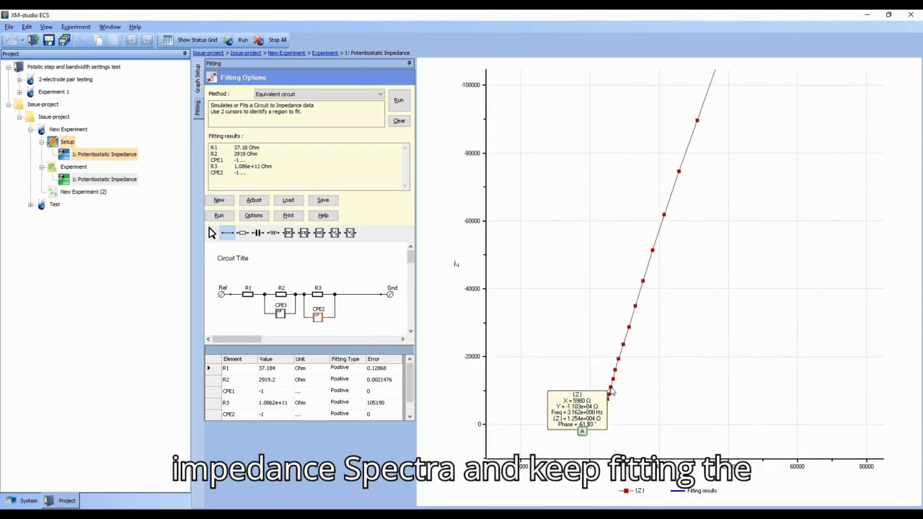
left_click(400, 103)
Step: Reposition cursor B higher on the tail and run the fit again
left_click_drag(630, 380, 577, 441)
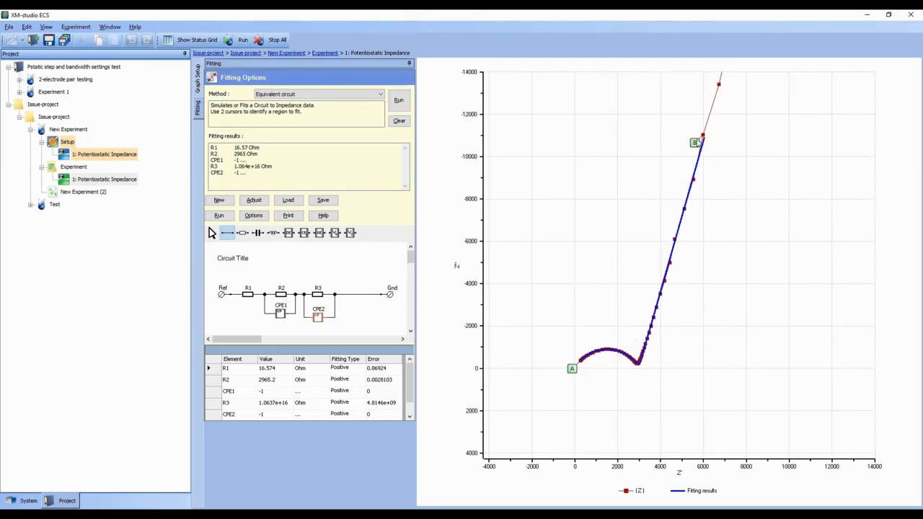
double_click(589, 250)
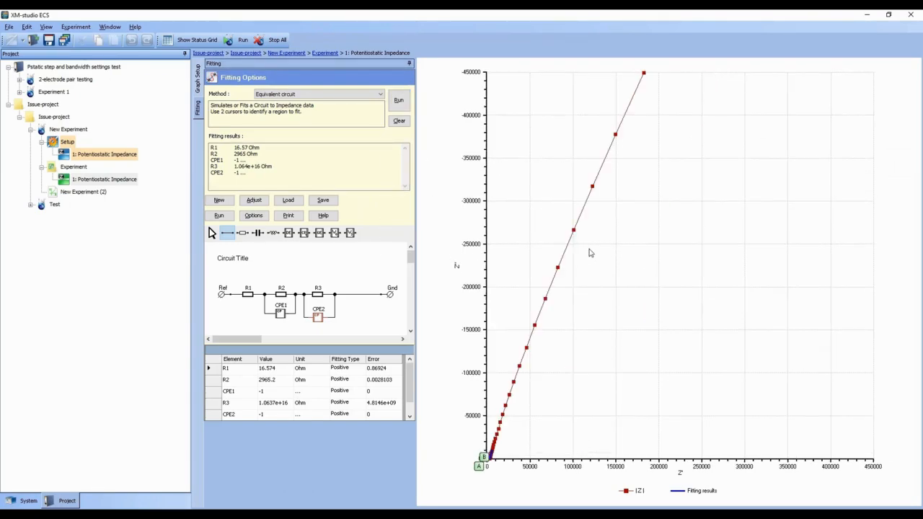
left_click_drag(507, 397, 466, 481)
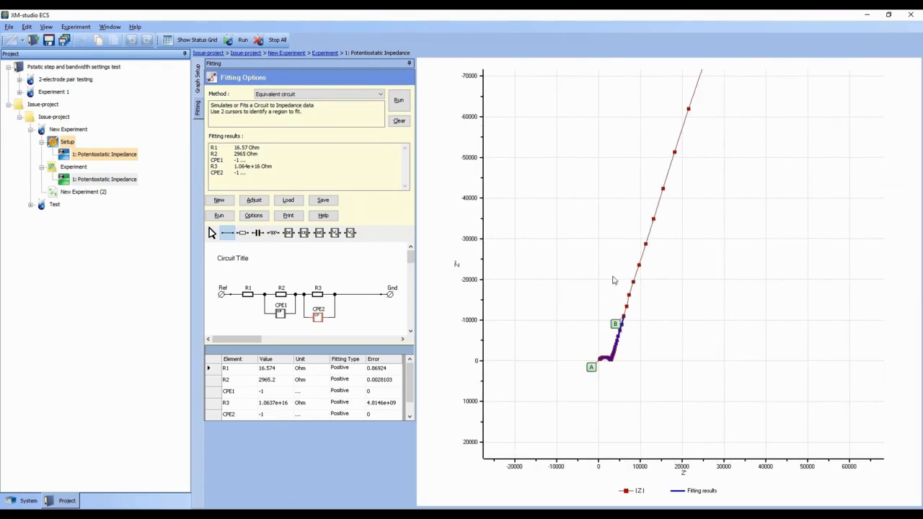
left_click(618, 325)
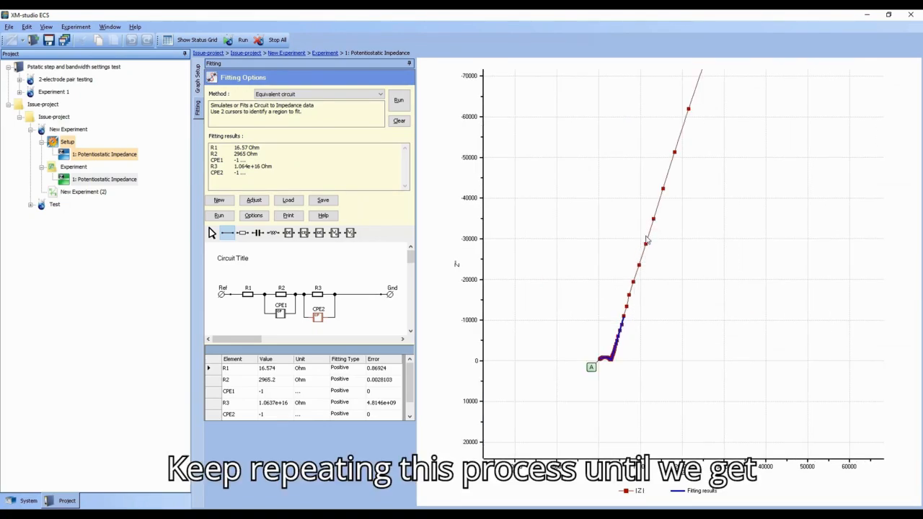
left_click(654, 221)
left_click(401, 100)
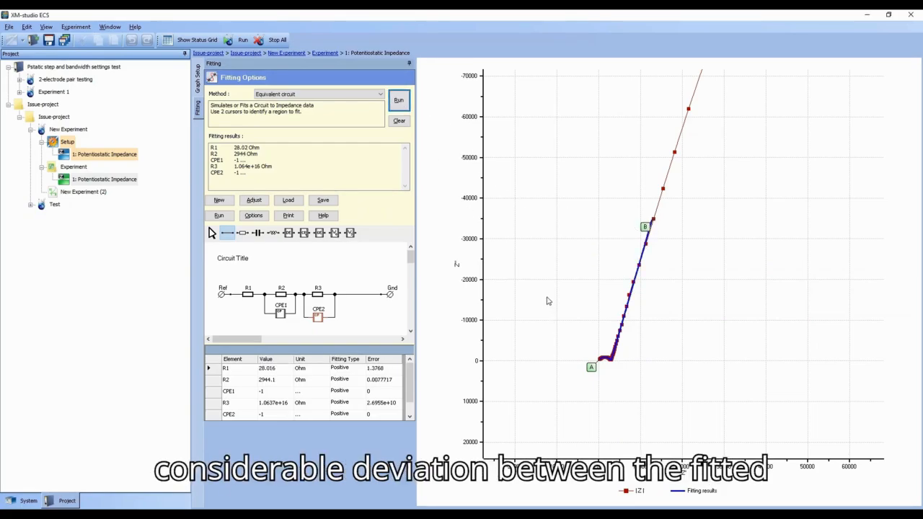
Step: Shift cursor B to a still higher point on the tail and refit
left_click(666, 212)
left_click_drag(665, 212, 584, 376)
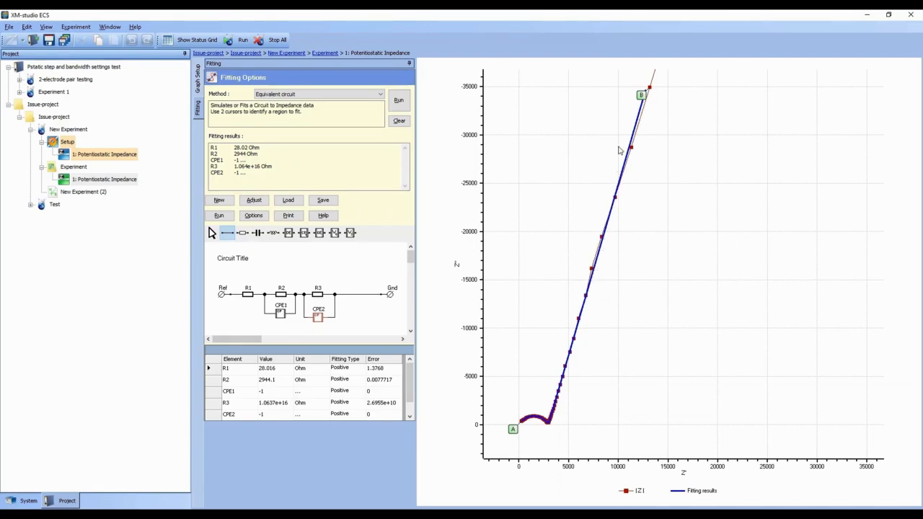
left_click_drag(538, 147, 464, 134)
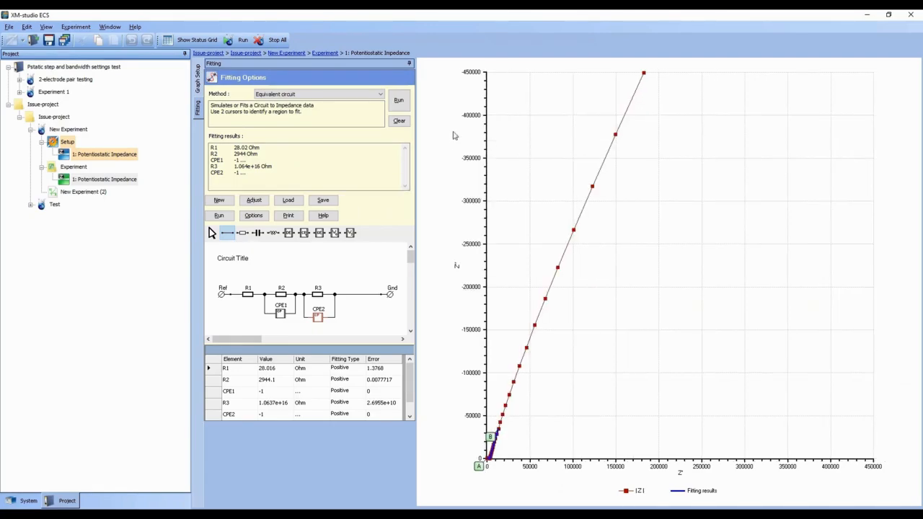
left_click_drag(515, 427, 455, 479)
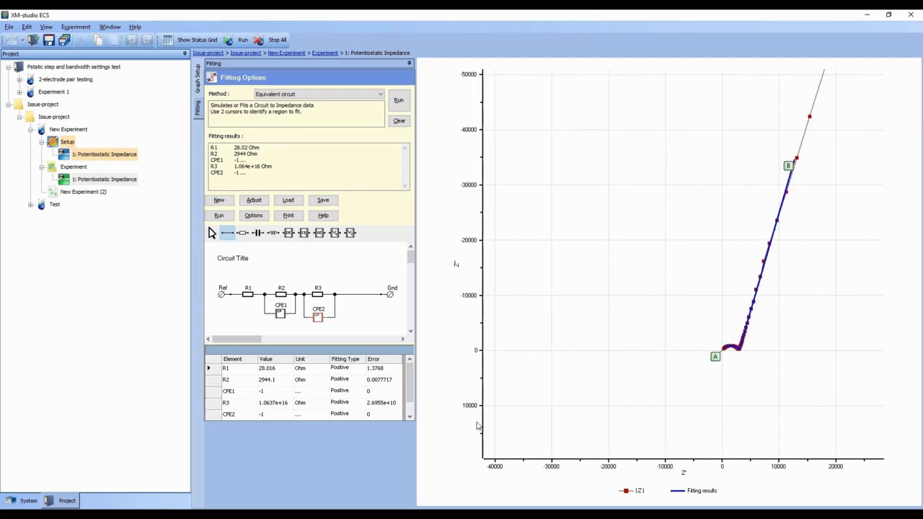
left_click_drag(793, 171, 679, 246)
left_click_drag(519, 400, 484, 470)
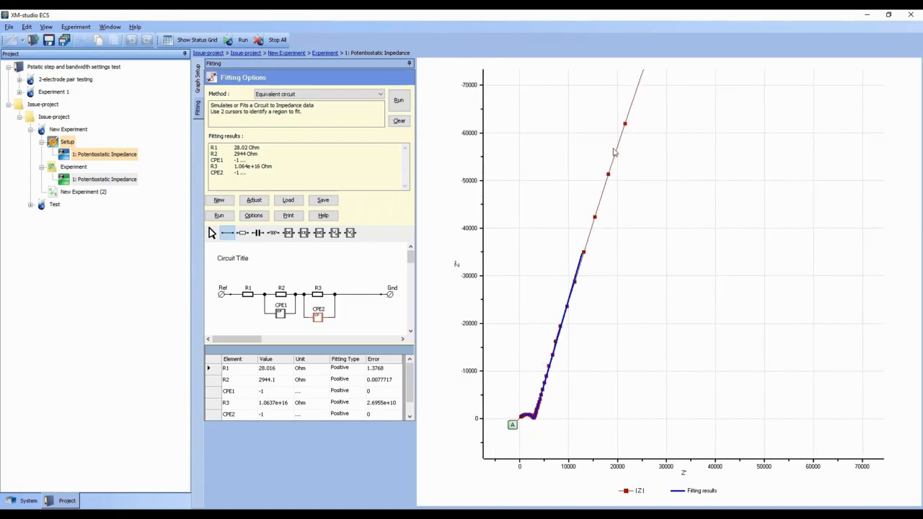
left_click(626, 126)
left_click(401, 101)
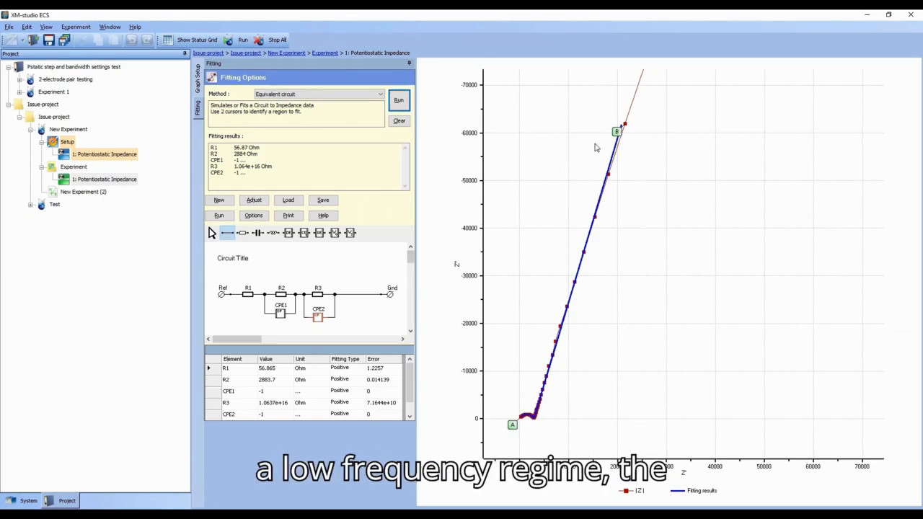
Step: Remove the wire to Gnd and insert a Warburg short element WS1 in series before Gnd
left_click(211, 232)
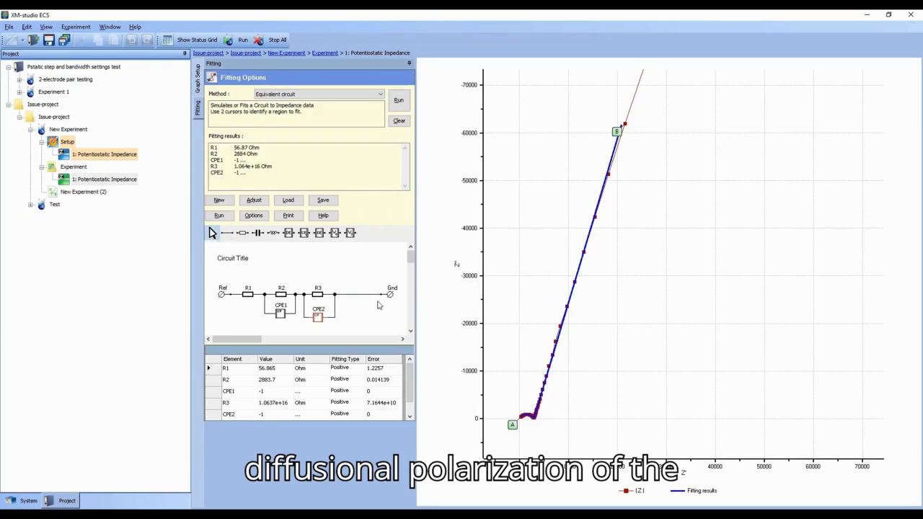
key("Delete")
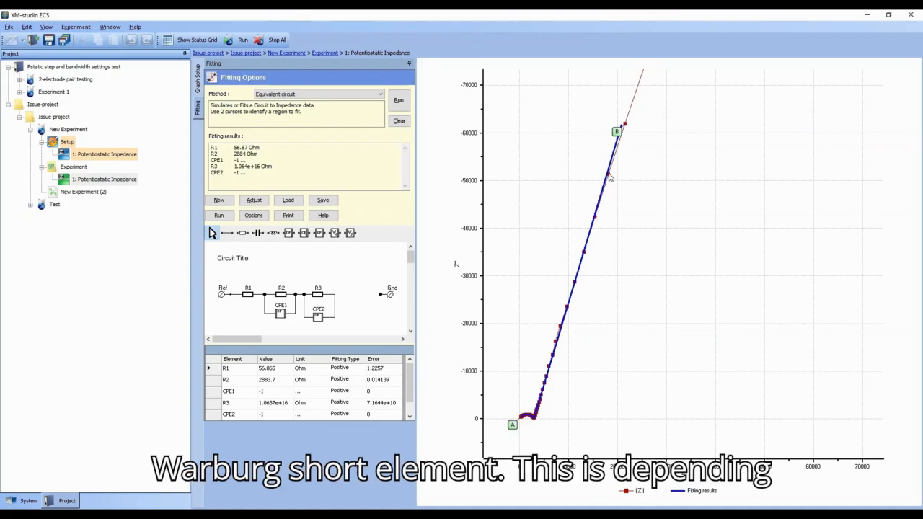
mouse_move(610, 177)
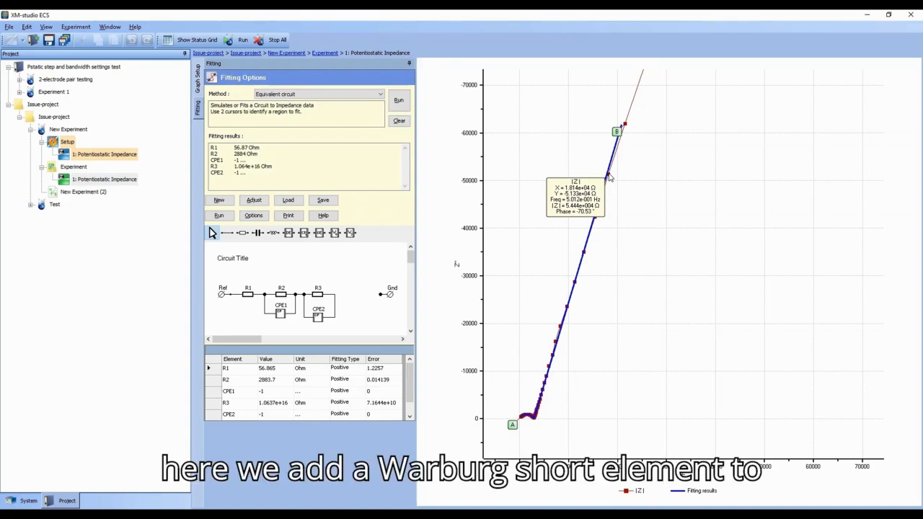
left_click(350, 233)
left_click(354, 295)
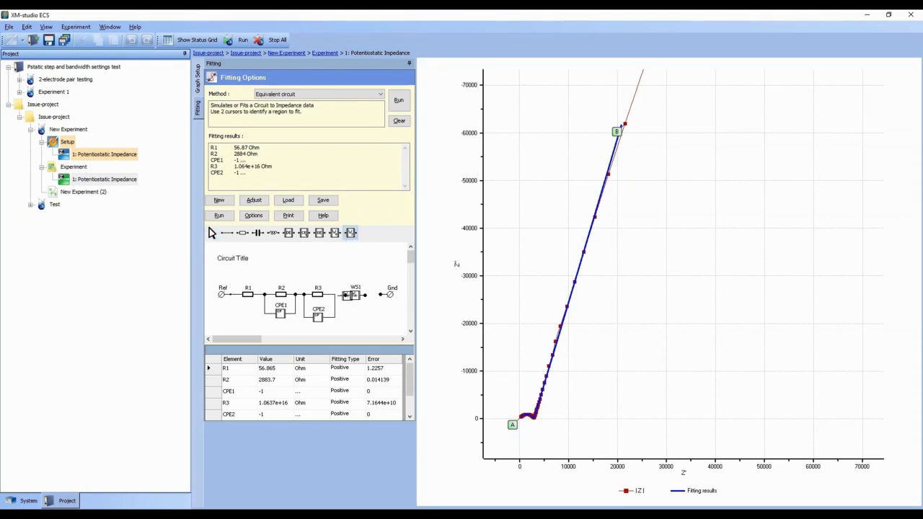
left_click(212, 233)
left_click(228, 233)
mouse_move(366, 295)
left_mouse_down()
mouse_move(381, 295)
mouse_move(335, 294)
left_mouse_up()
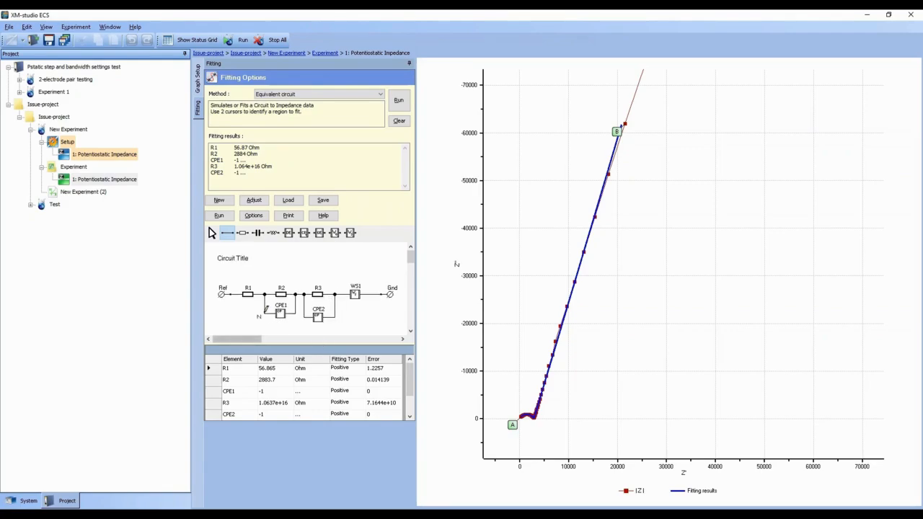
Step: Set WS1's fitting type to Positive and run the fit
left_click(337, 393)
left_click(343, 405)
left_click(343, 406)
left_click(342, 425)
left_click(303, 393)
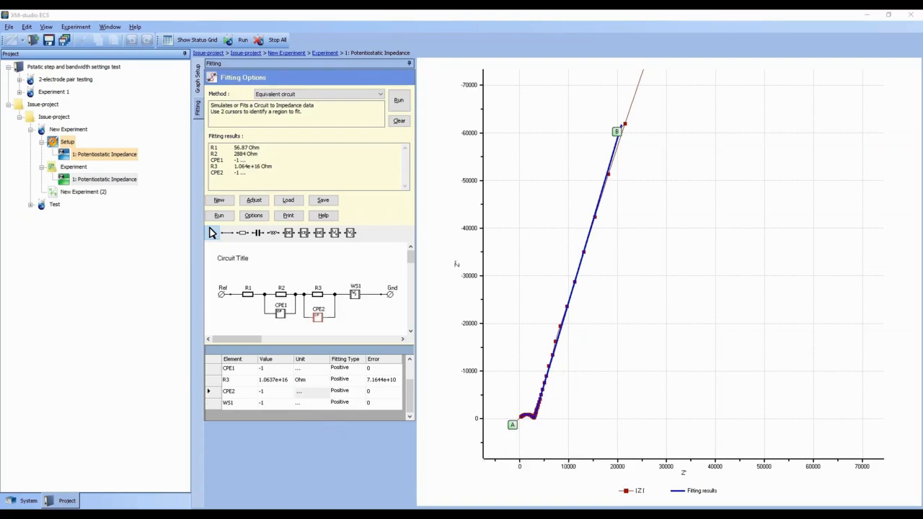
left_click(302, 404)
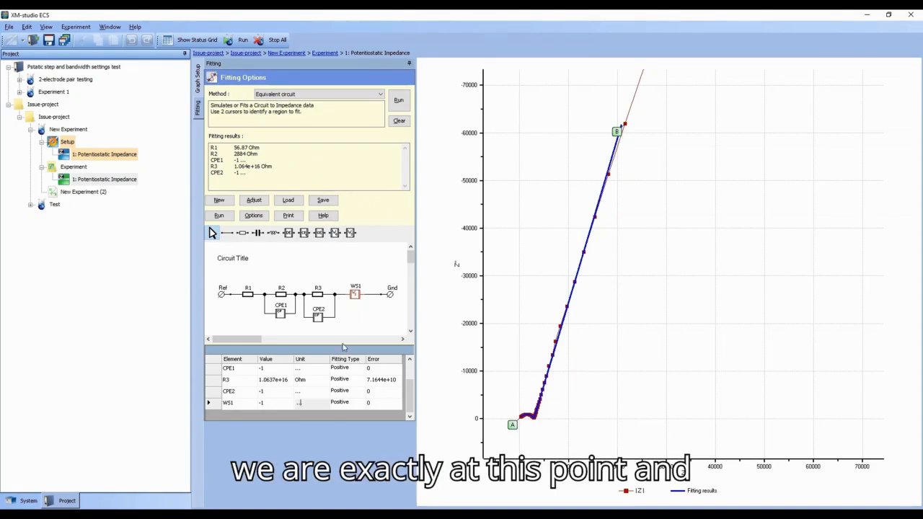
left_click(398, 101)
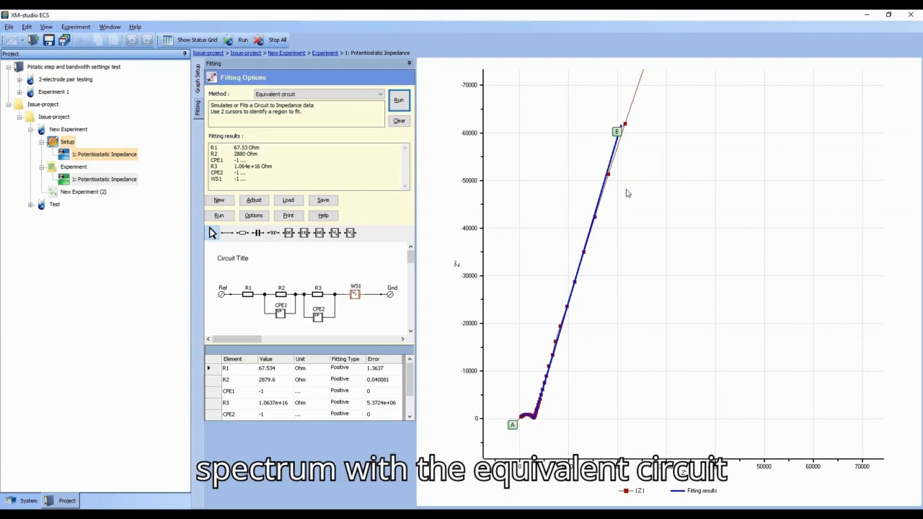
Step: Reposition cursor B along the tail twice, rerunning the fit after each move
double_click(549, 226)
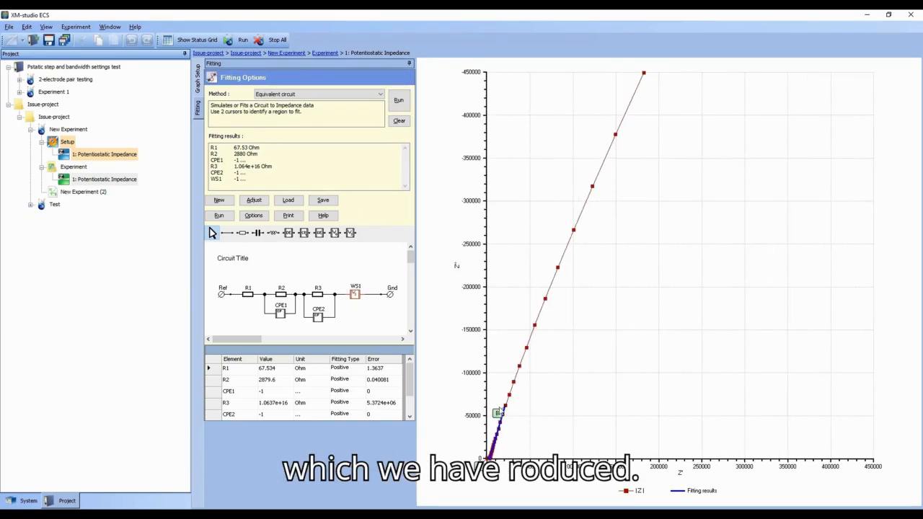
left_click_drag(511, 415, 519, 370)
left_click(399, 100)
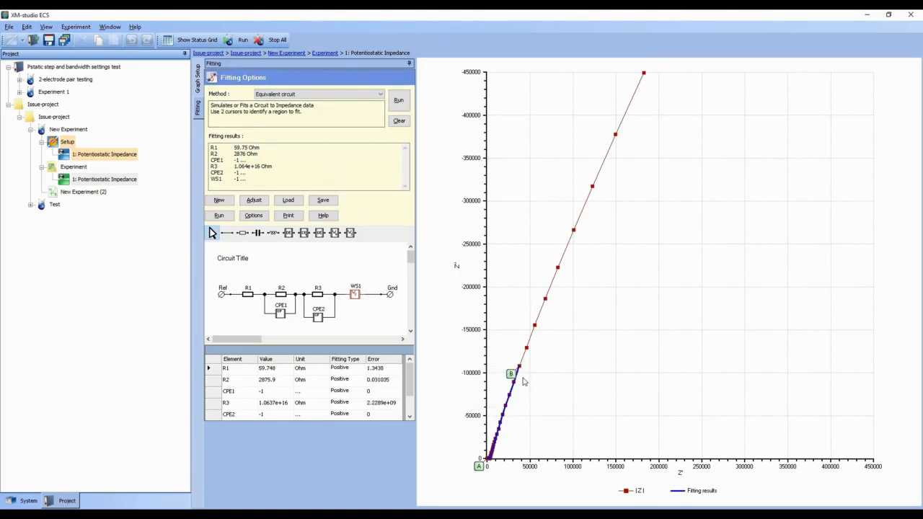
left_click(546, 302)
left_click(404, 101)
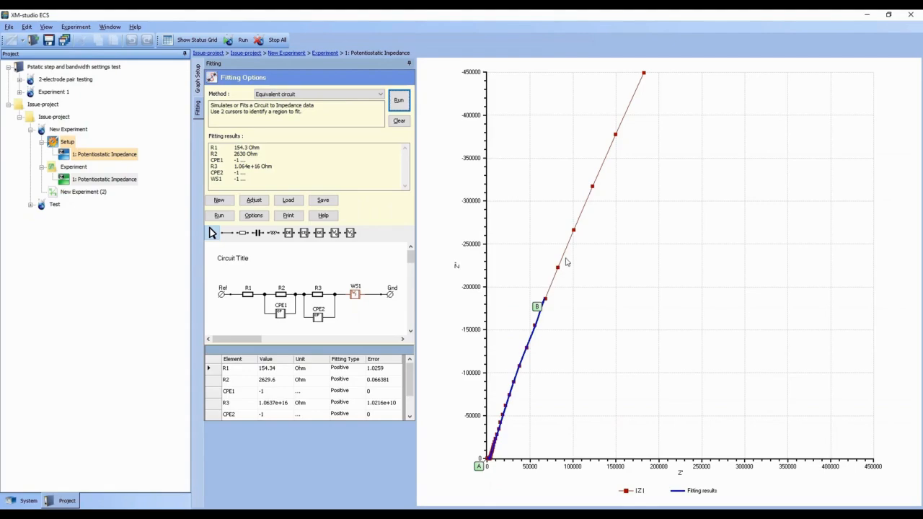
Step: Move cursor B up the tail to the point near 100000 and rerun the fit
mouse_move(539, 305)
left_mouse_down()
mouse_move(547, 309)
mouse_move(569, 239)
left_mouse_up()
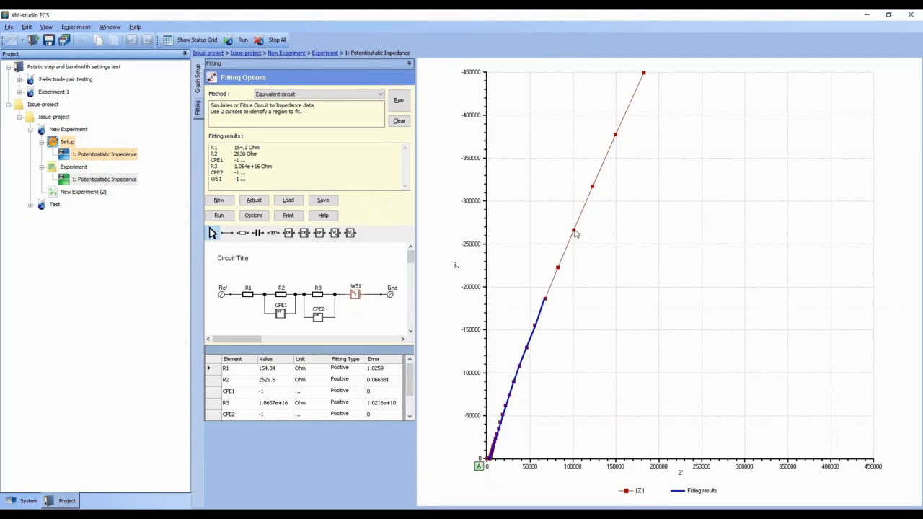
left_click_drag(574, 233, 573, 232)
left_click(399, 105)
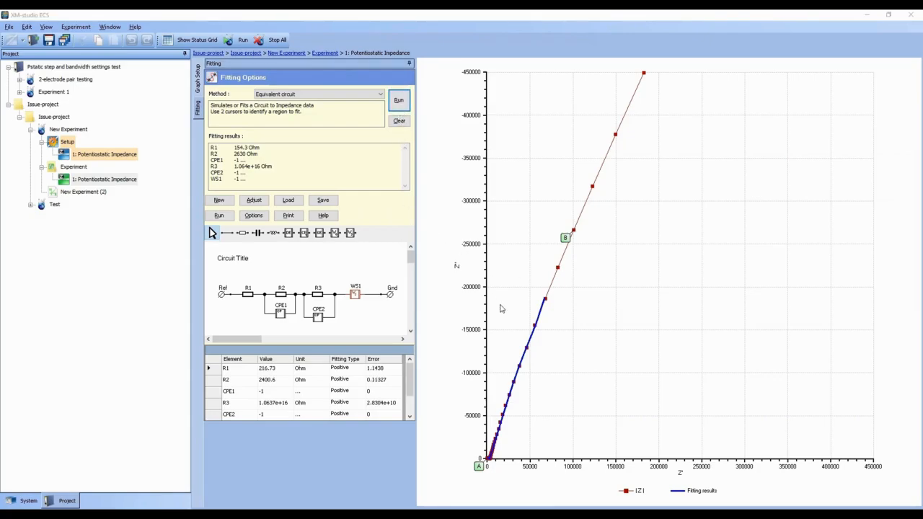
Step: Shift cursor B further up the tail to the point near 150000 and rerun the fit
mouse_move(569, 238)
left_mouse_down()
mouse_move(579, 244)
mouse_move(616, 135)
left_mouse_up()
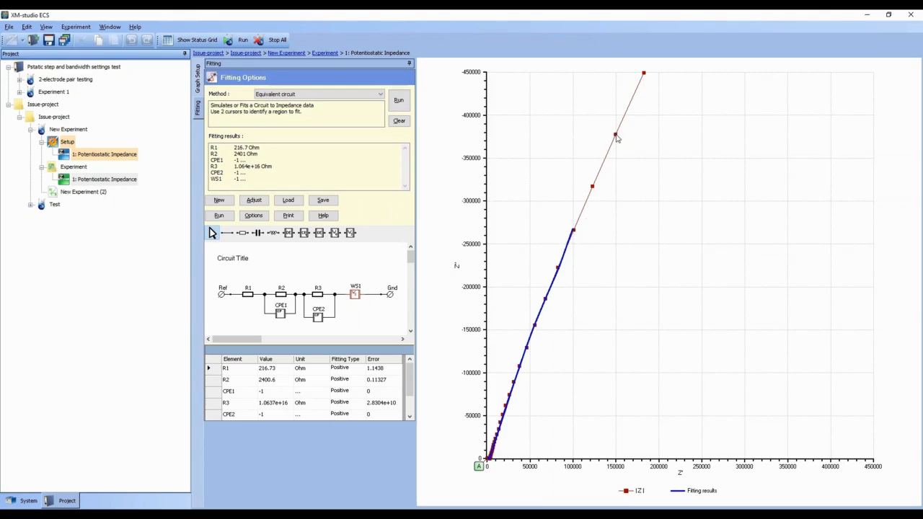
left_click(617, 137)
left_click(407, 101)
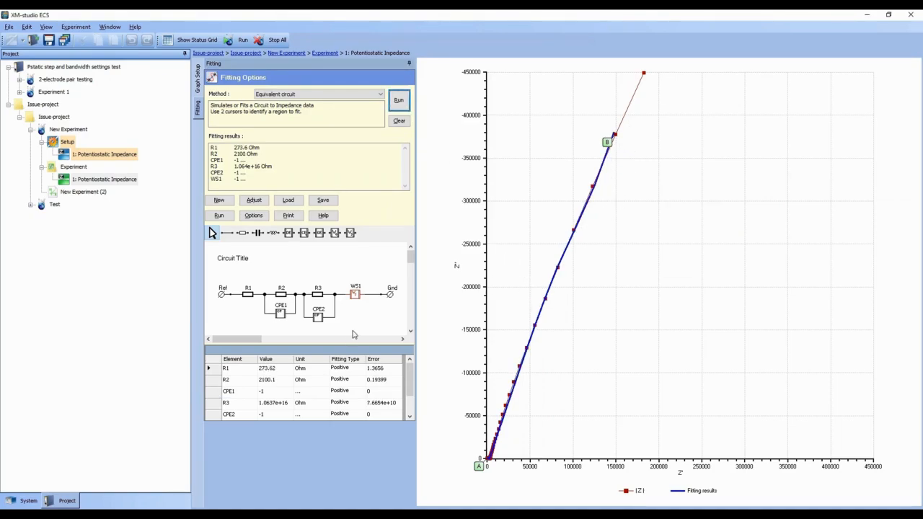
Step: Delete cursor B, place it on the topmost data point of the tail, and rerun the fit
left_click(609, 145)
key("Delete")
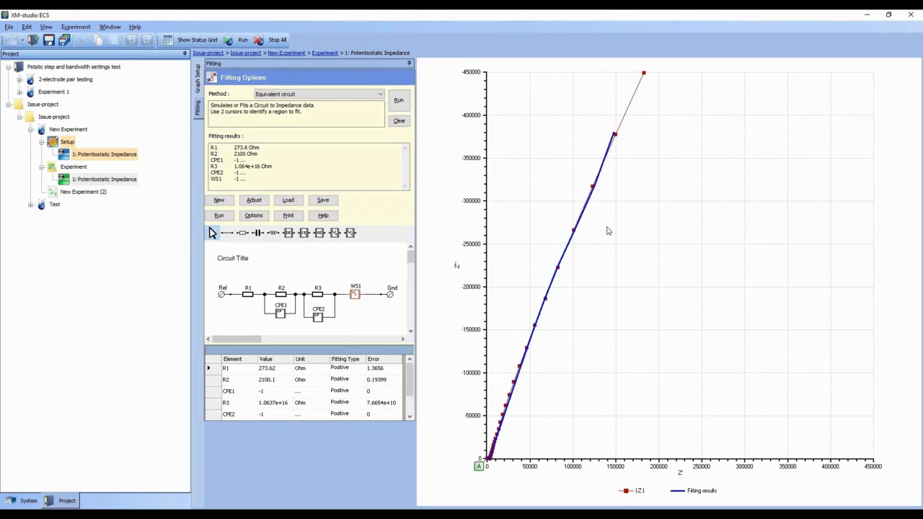
left_click(644, 74)
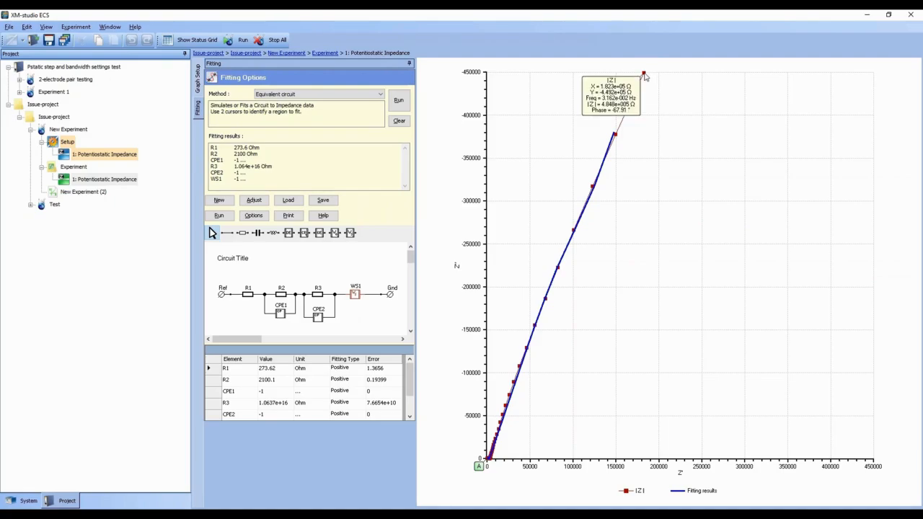
left_click(398, 98)
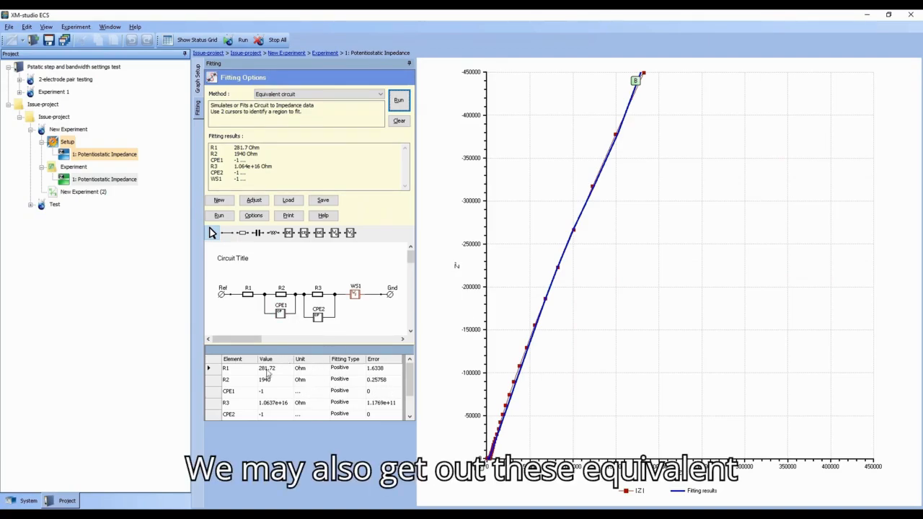
Step: Scroll through the fitted element values and save the equivalent circuit fitting
left_click(413, 370)
mouse_move(412, 382)
left_mouse_down()
mouse_move(412, 400)
mouse_move(412, 379)
left_mouse_up()
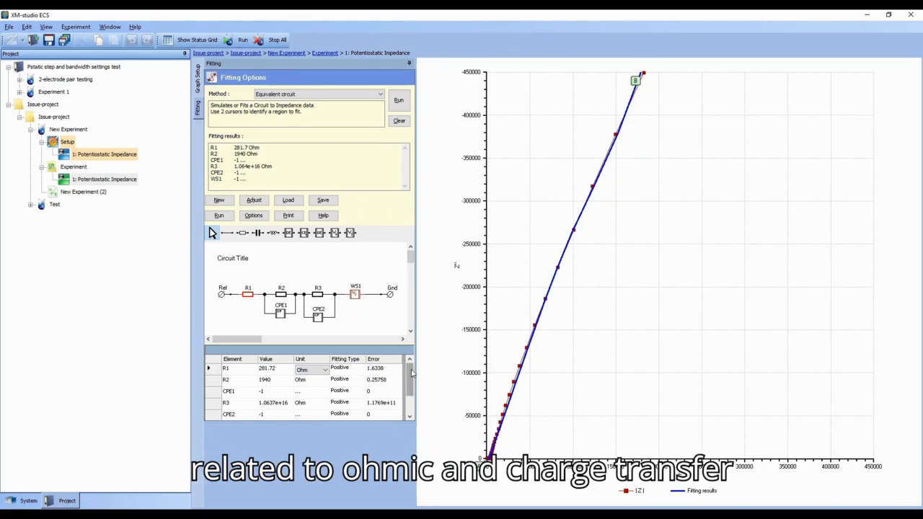
scroll(404, 382, "down", 2)
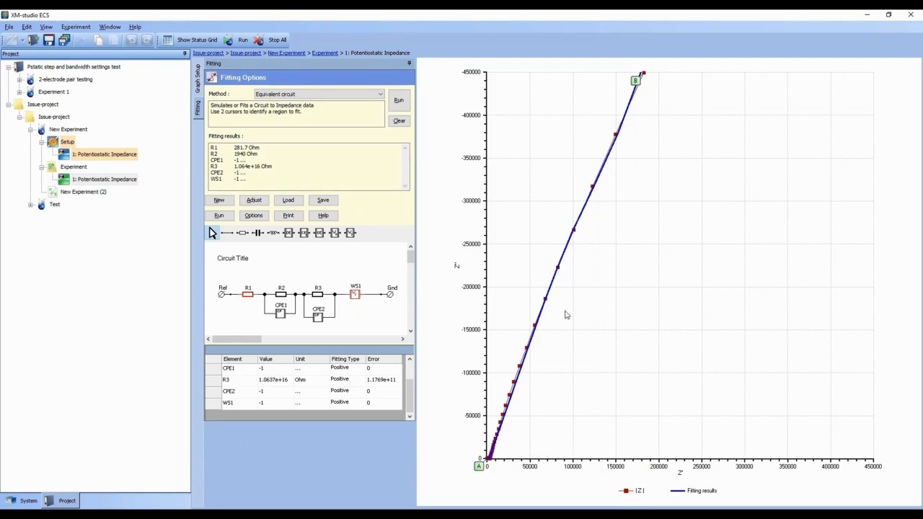
left_click(323, 202)
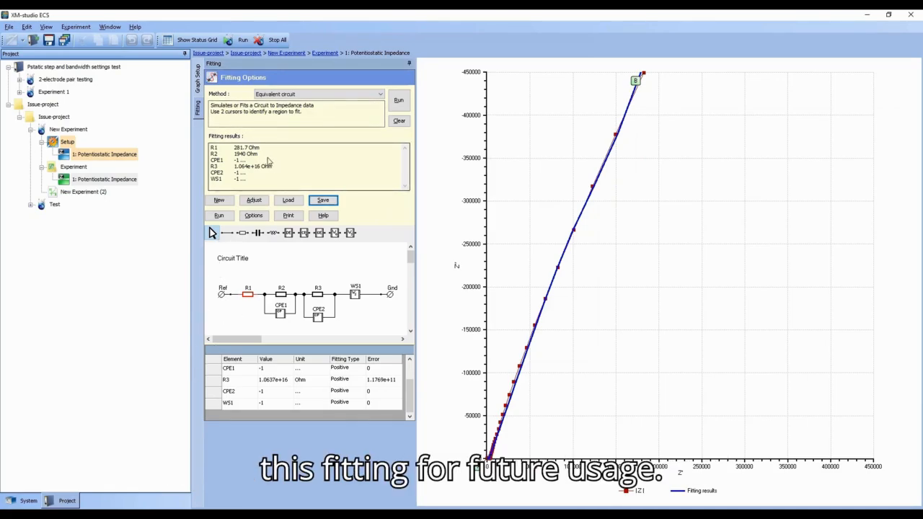
Step: Save the graph with its fitting results from the Graph Setup options
left_click(198, 80)
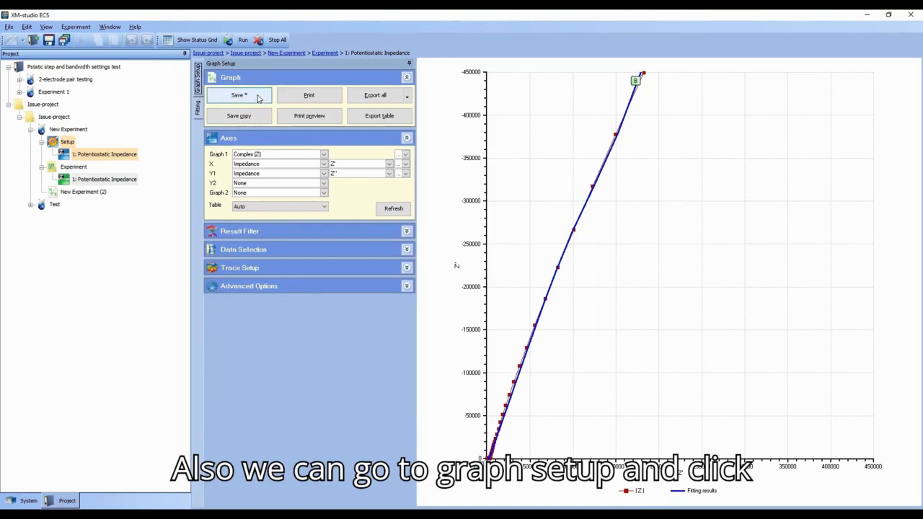
left_click(255, 96)
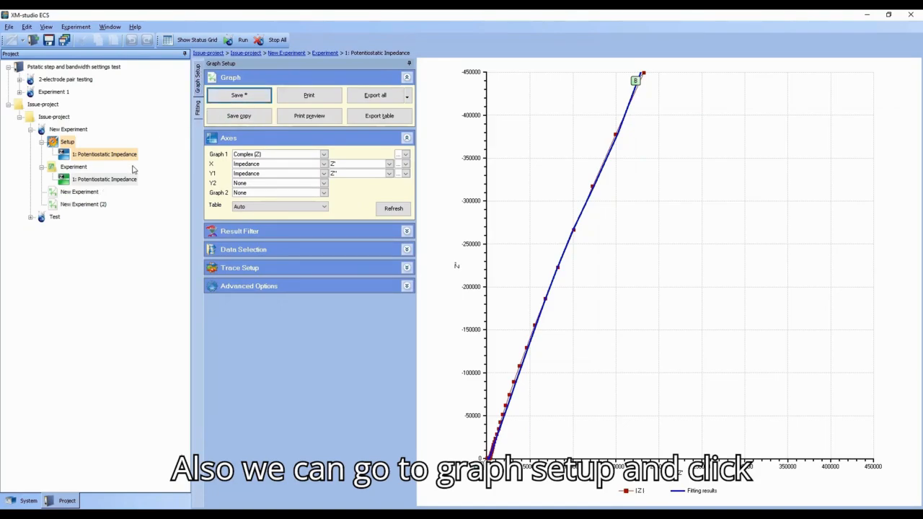
Step: Open the newly saved New Experiment and examine its fitting options and element values
left_click(85, 191)
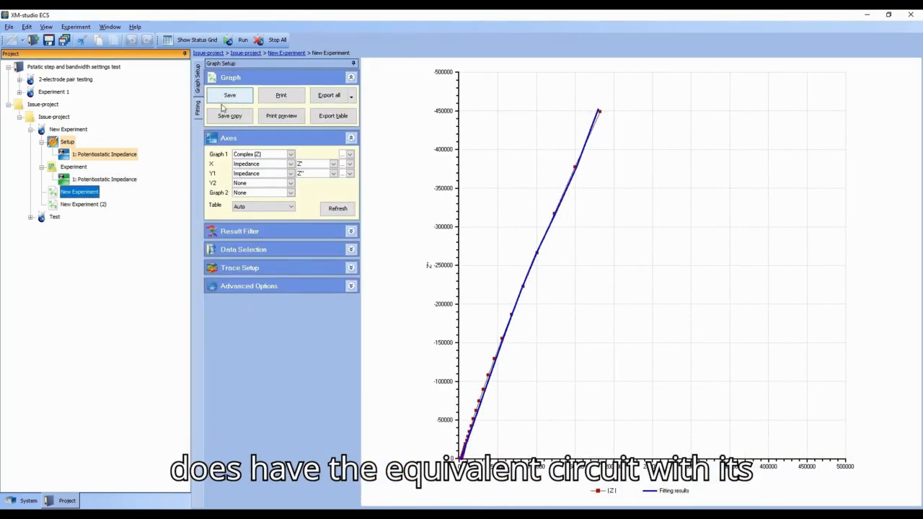
left_click(198, 107)
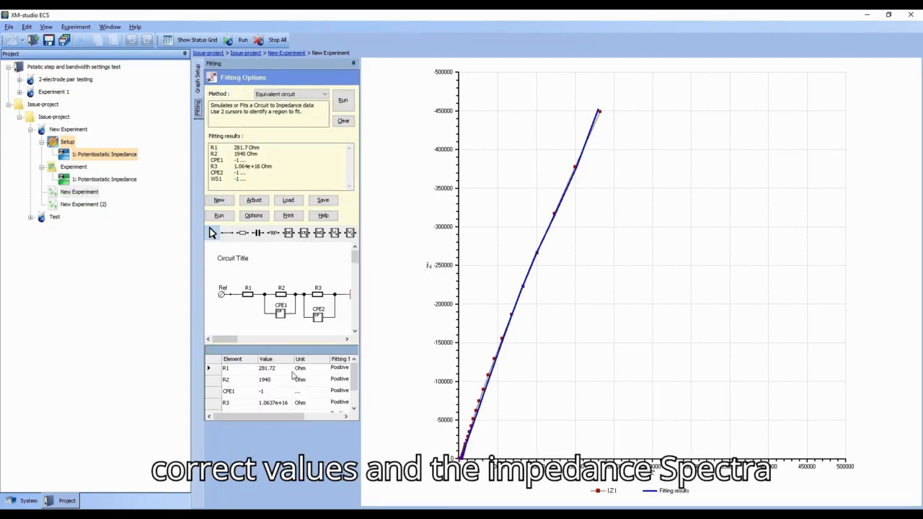